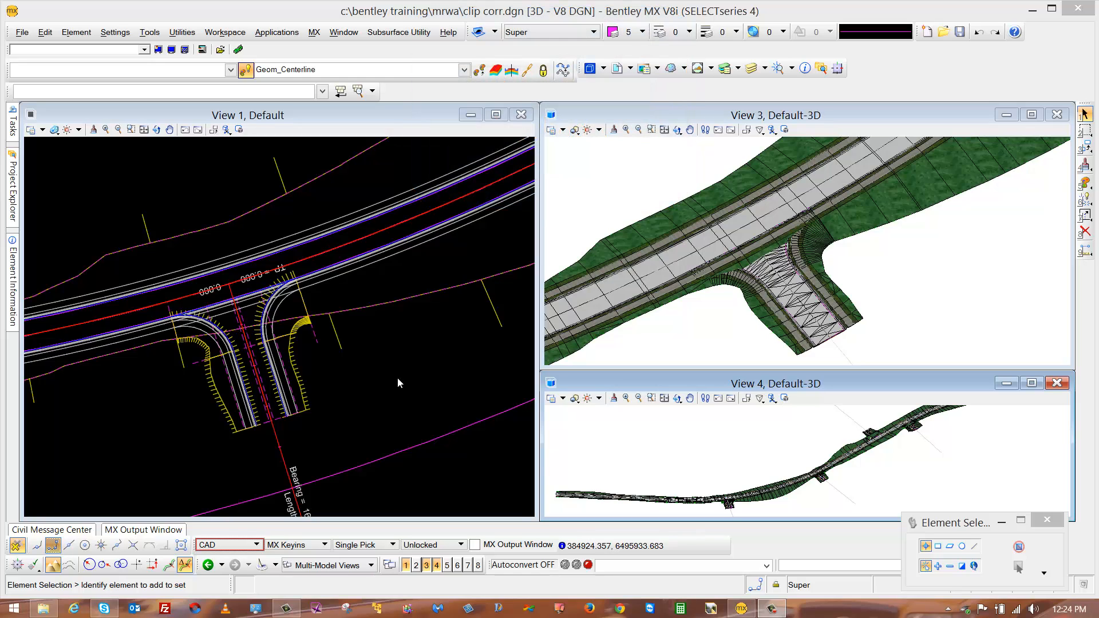
Add the side-road intersection as a clipping reference to the test super corridor
left_click(344, 351)
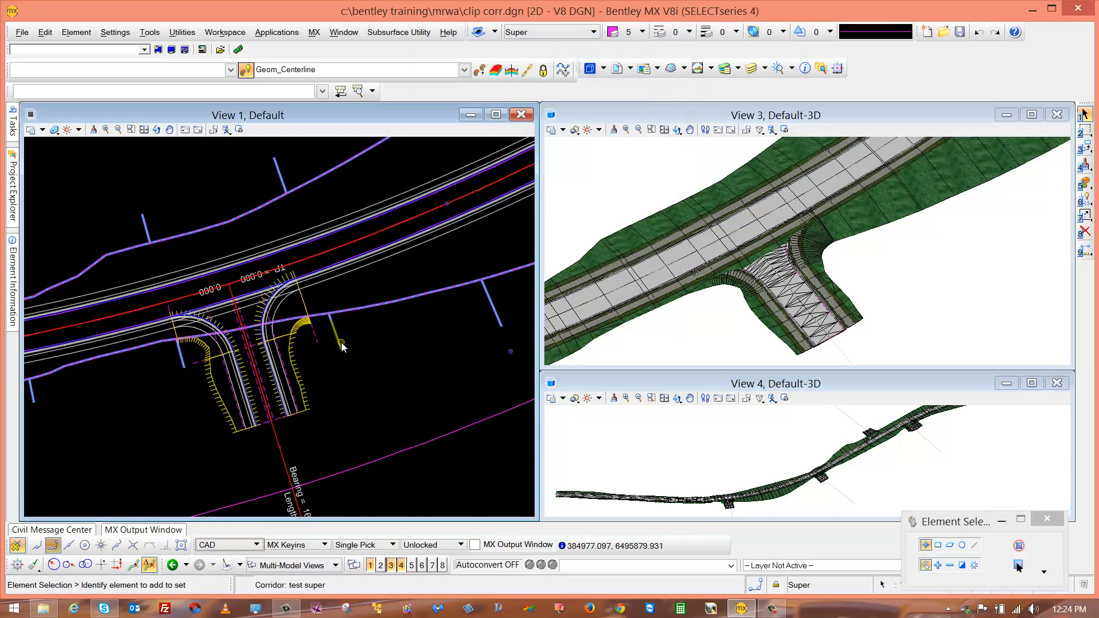
mouse_move(342, 342)
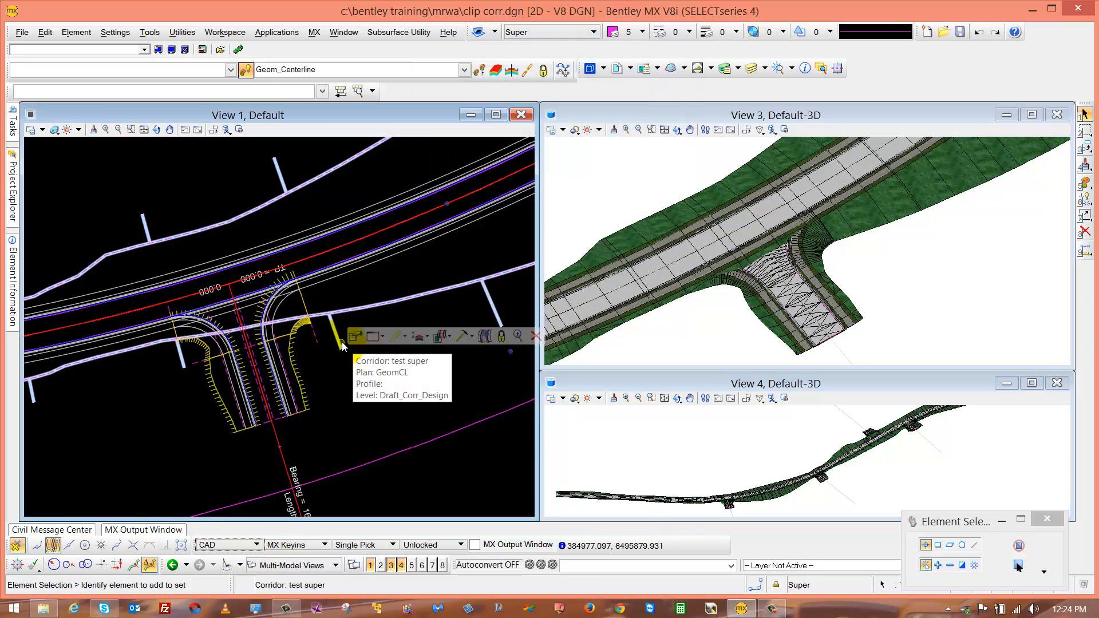
left_click(446, 338)
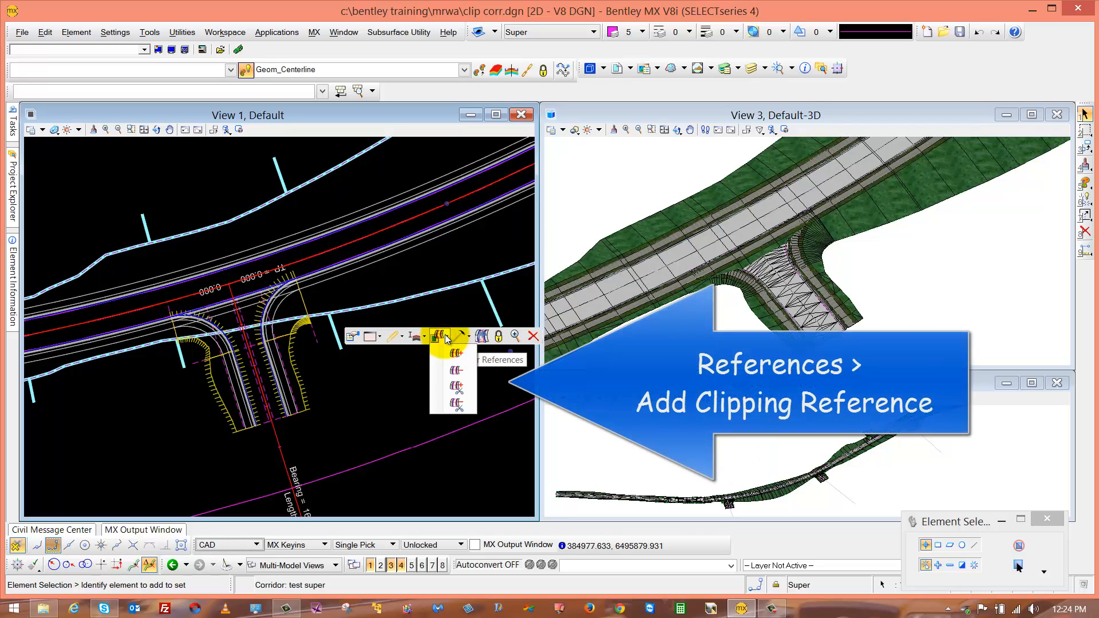
left_click(458, 387)
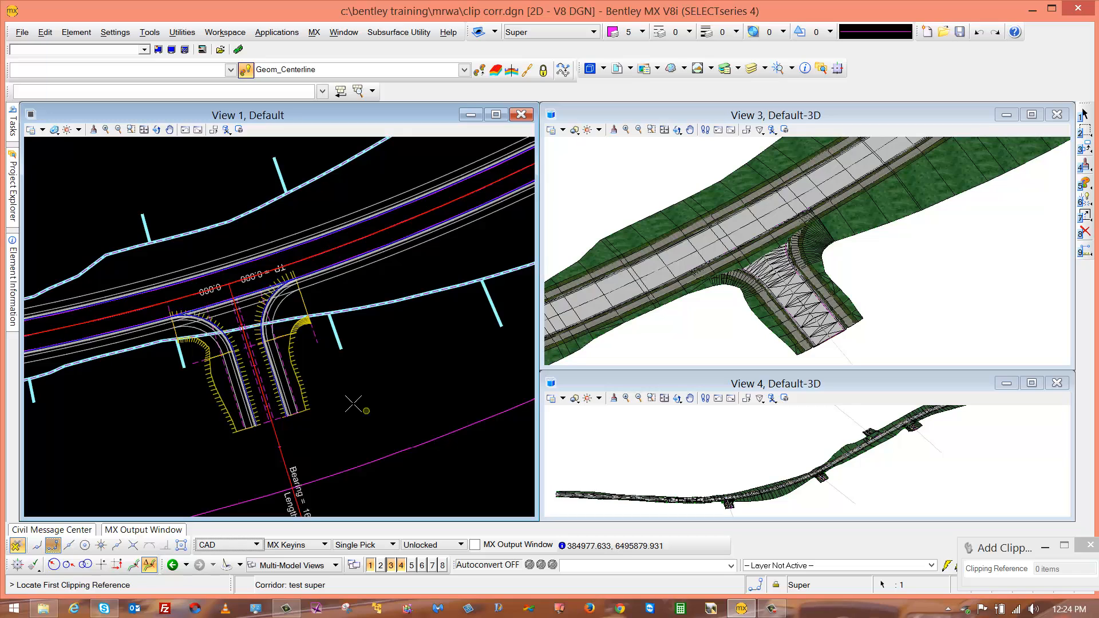
left_click(293, 371)
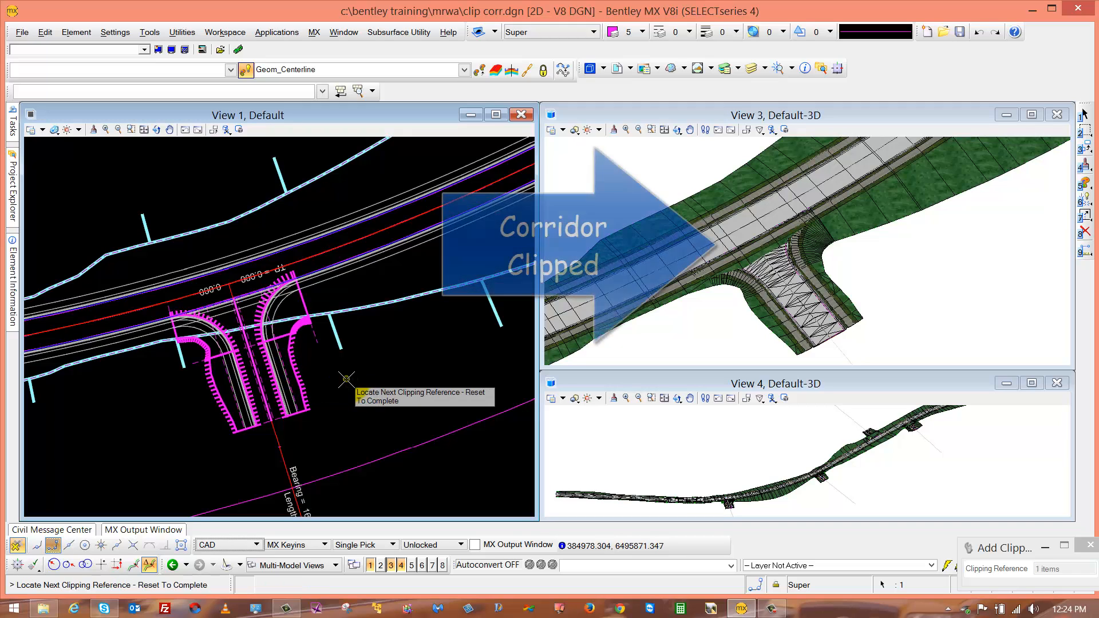
right_click(346, 379)
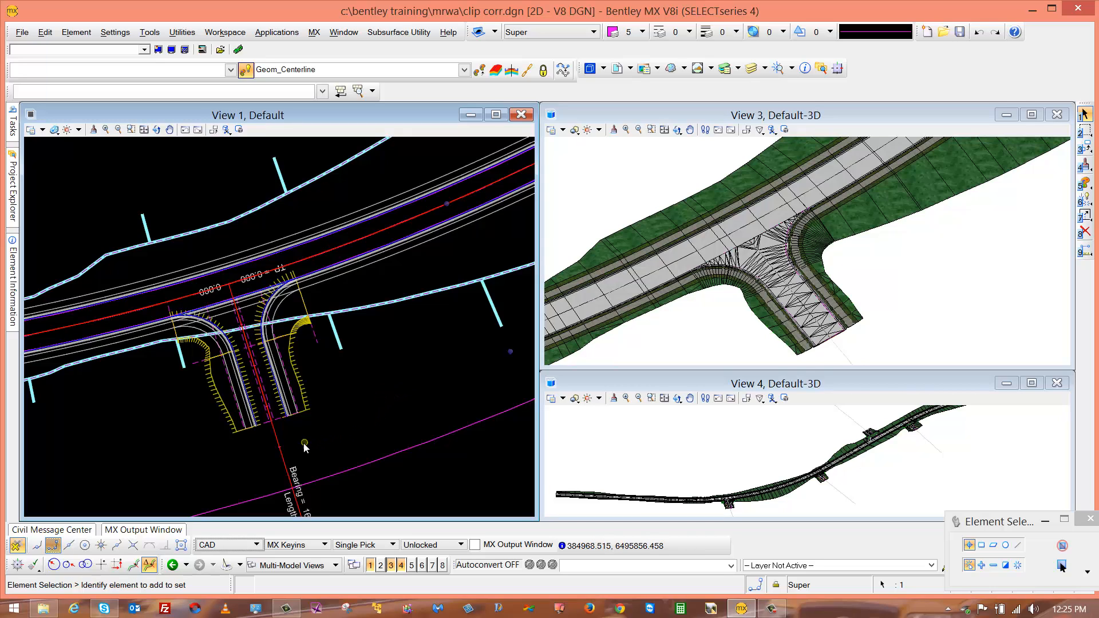
Try shifting the start of the side-road centreline along the main road, and undo the move
left_click(286, 443)
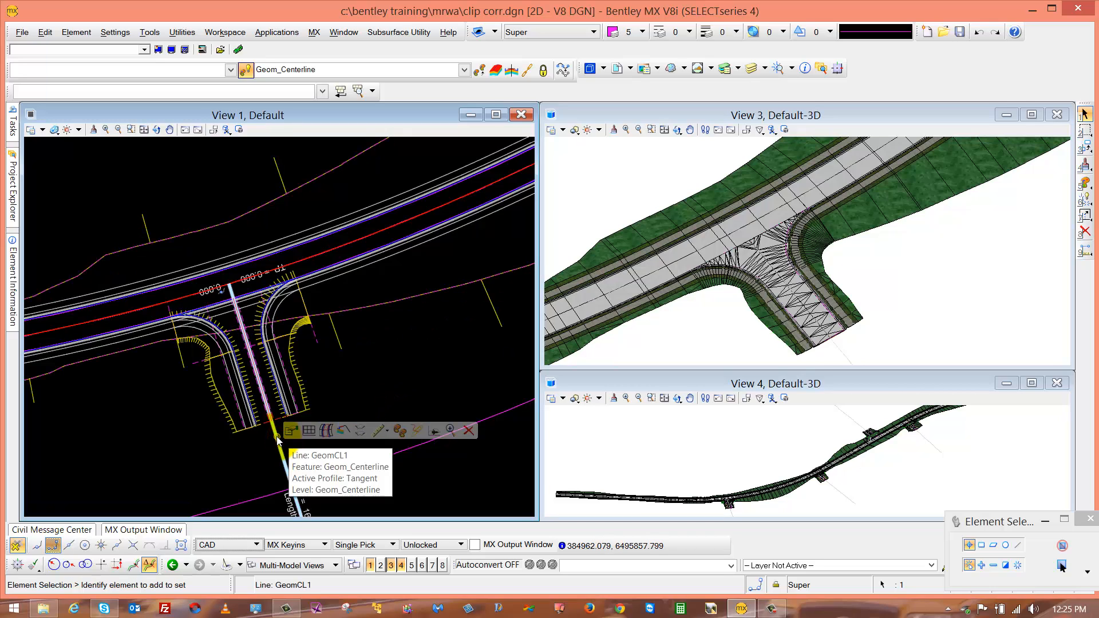
left_click(235, 291)
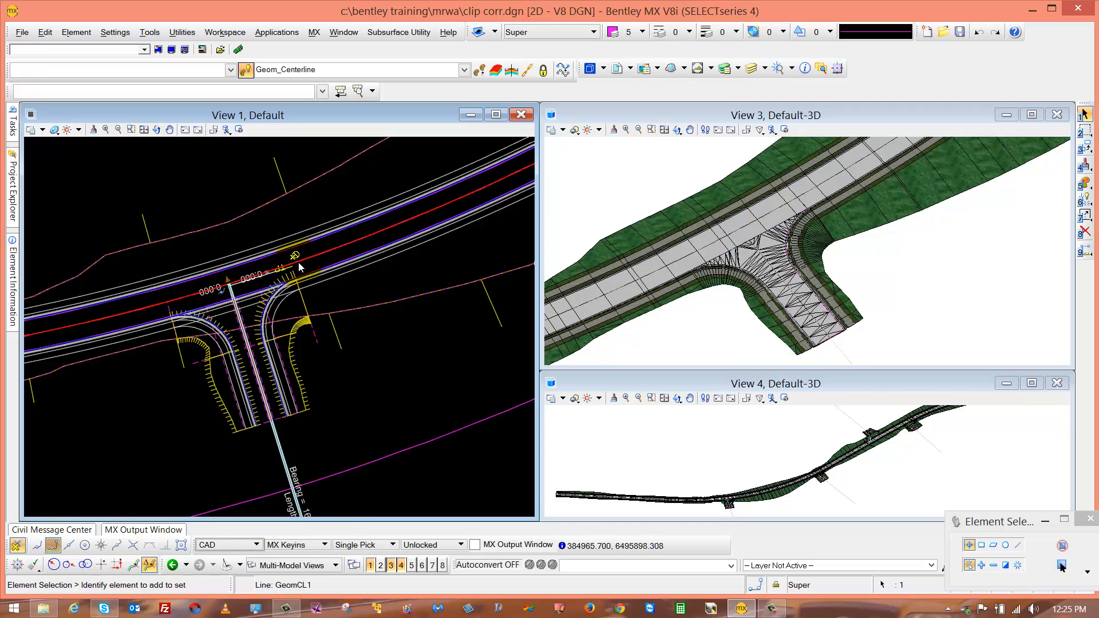
key("ctrl+z")
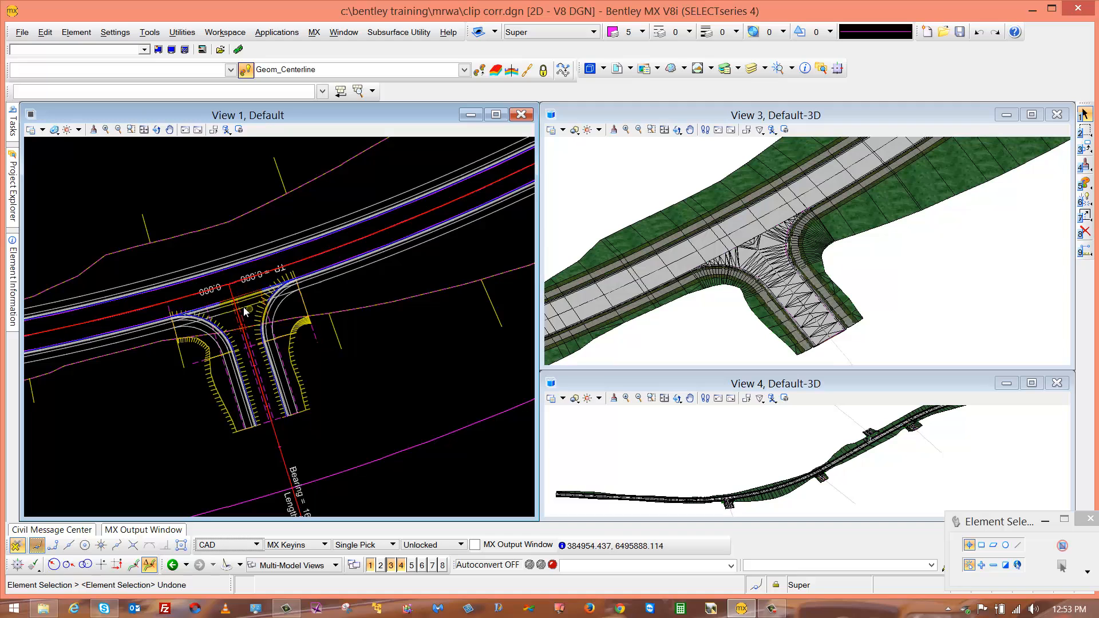
left_click(232, 291)
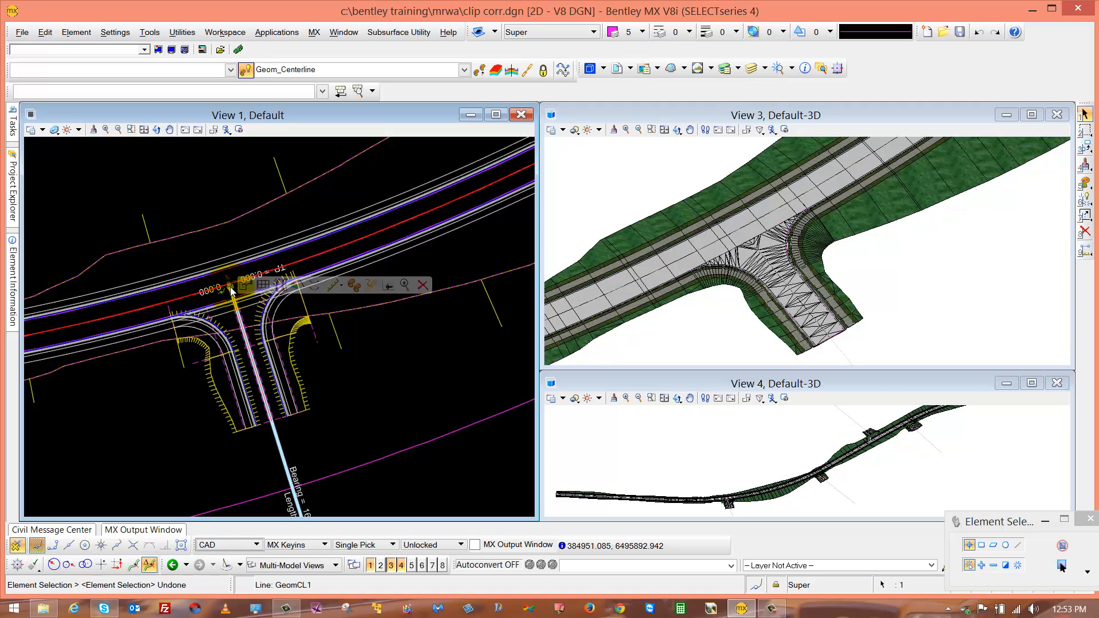
left_click(230, 287)
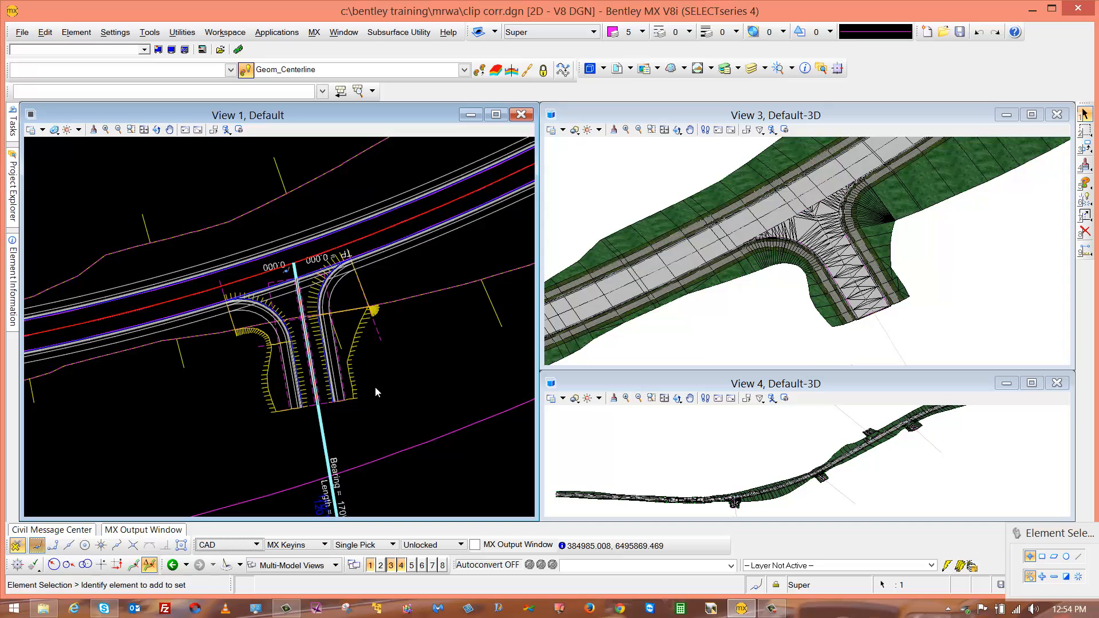
key("ctrl+z")
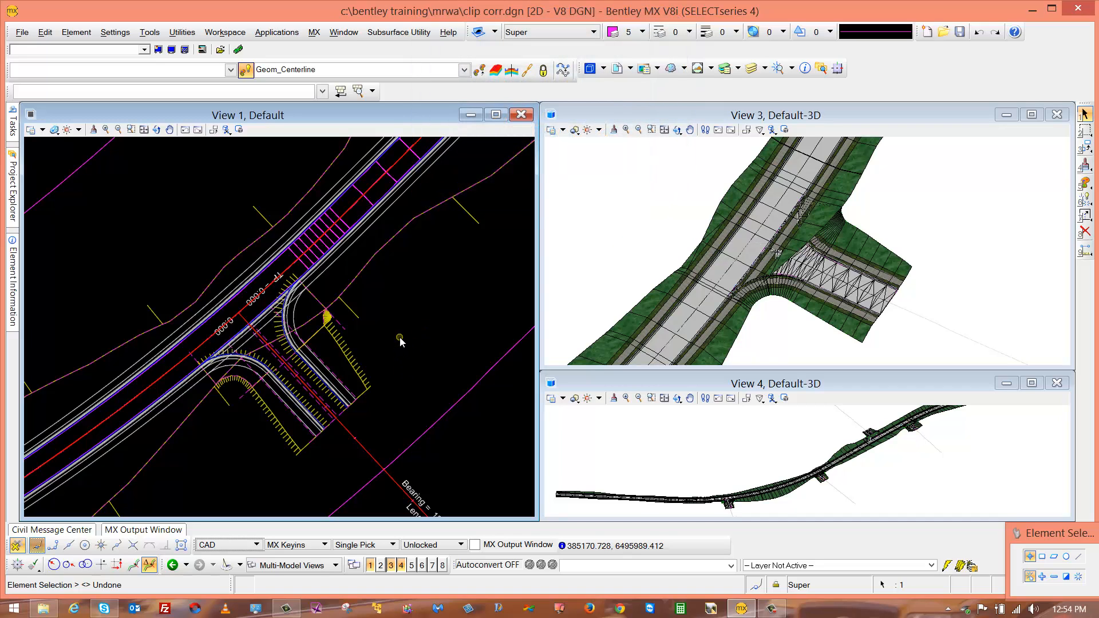
Copy the main road's template drop at the second intersection, snapping the start station to the first edge-of-pavement fillet end, 560.641
left_click(184, 422)
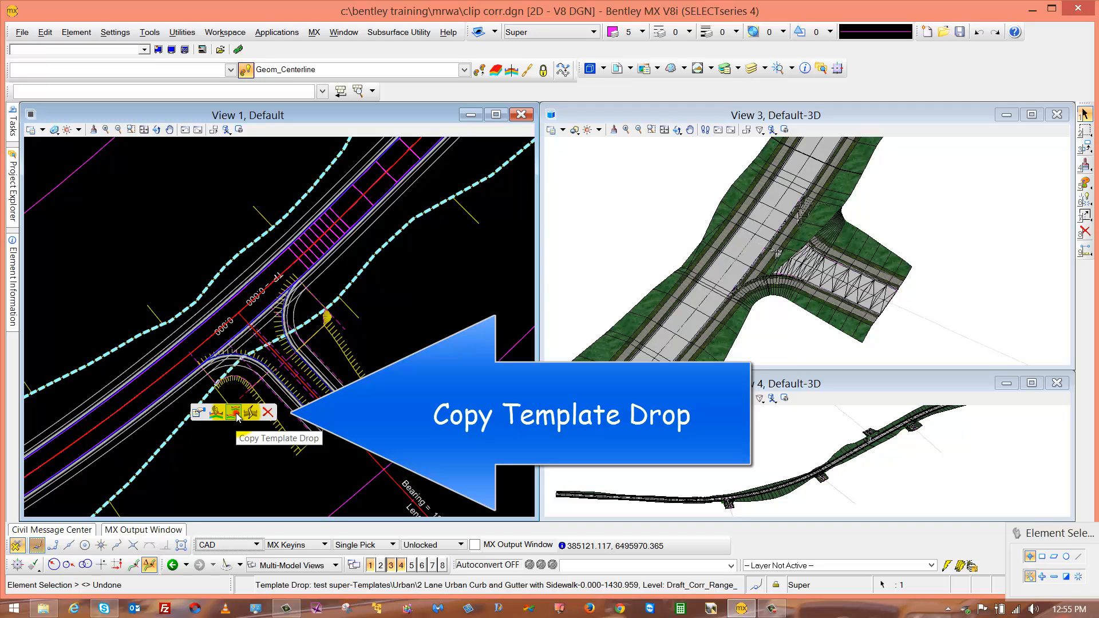
left_click(234, 412)
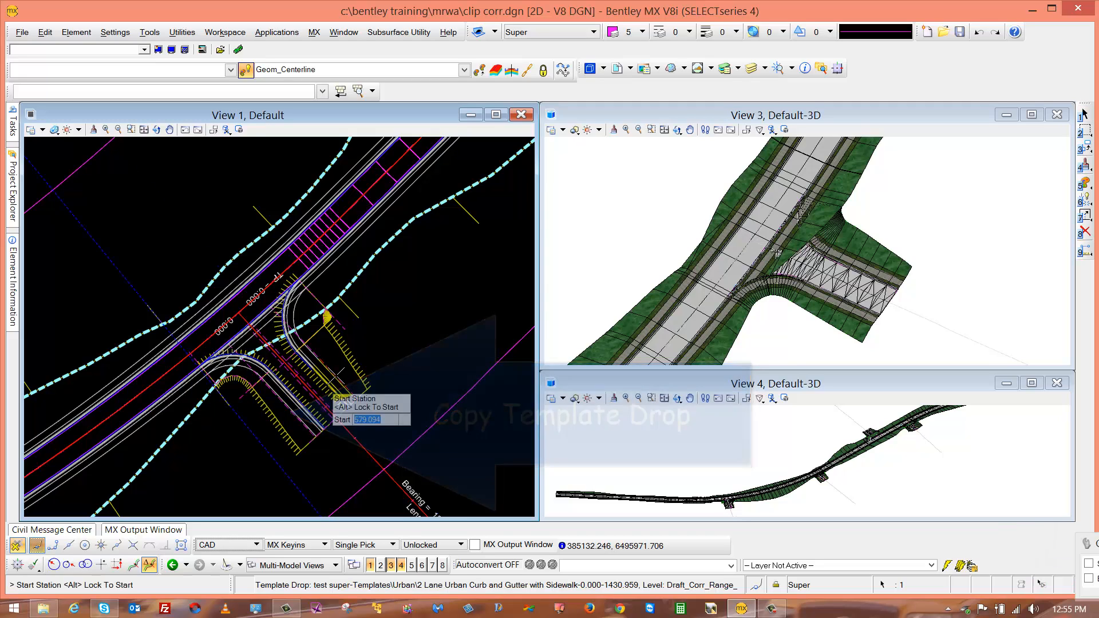
scroll(207, 354, "up", 3)
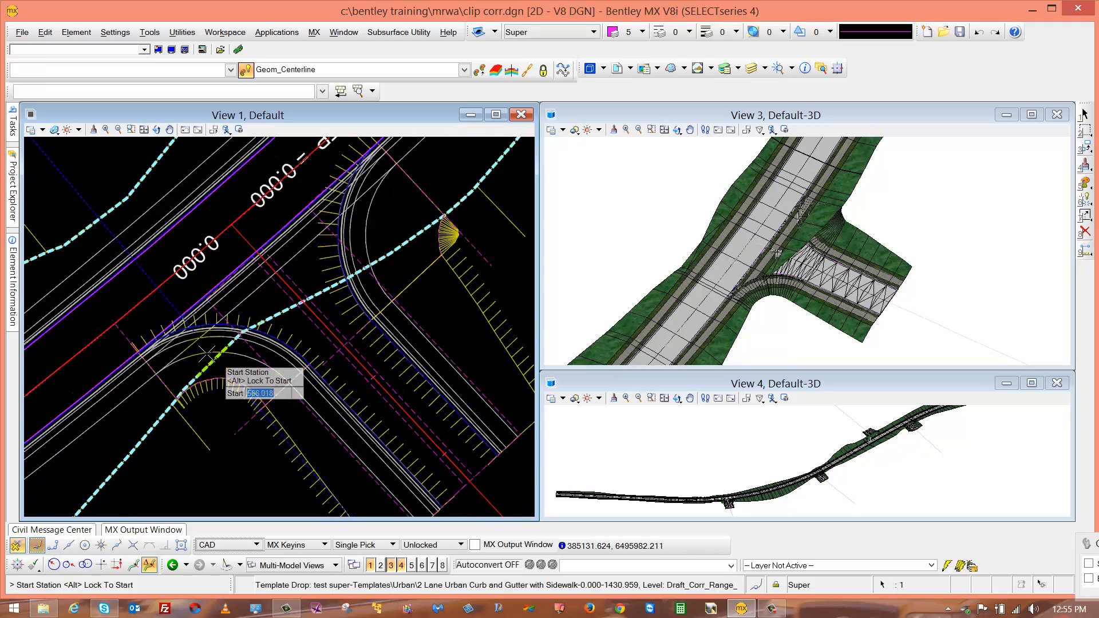
scroll(207, 354, "up", 8)
left_click(53, 545)
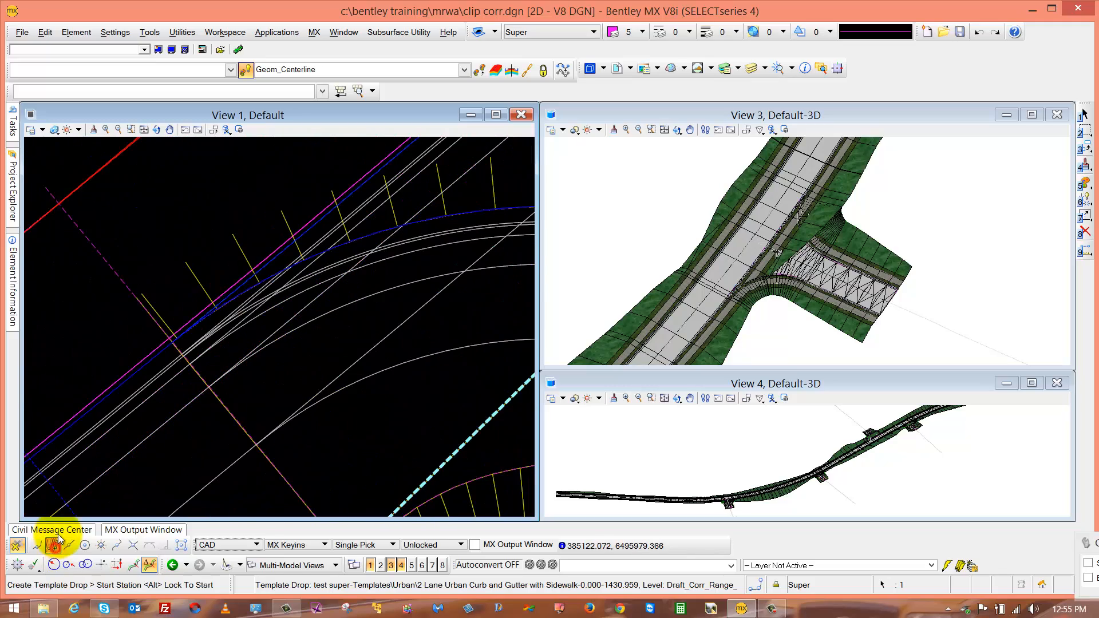
left_click(176, 337)
Snap the copied template drop's end station to the far edge-of-pavement fillet end at 590.915
scroll(272, 322, "down", 3)
middle_click_drag(366, 257, 181, 408)
scroll(305, 264, "up", 7)
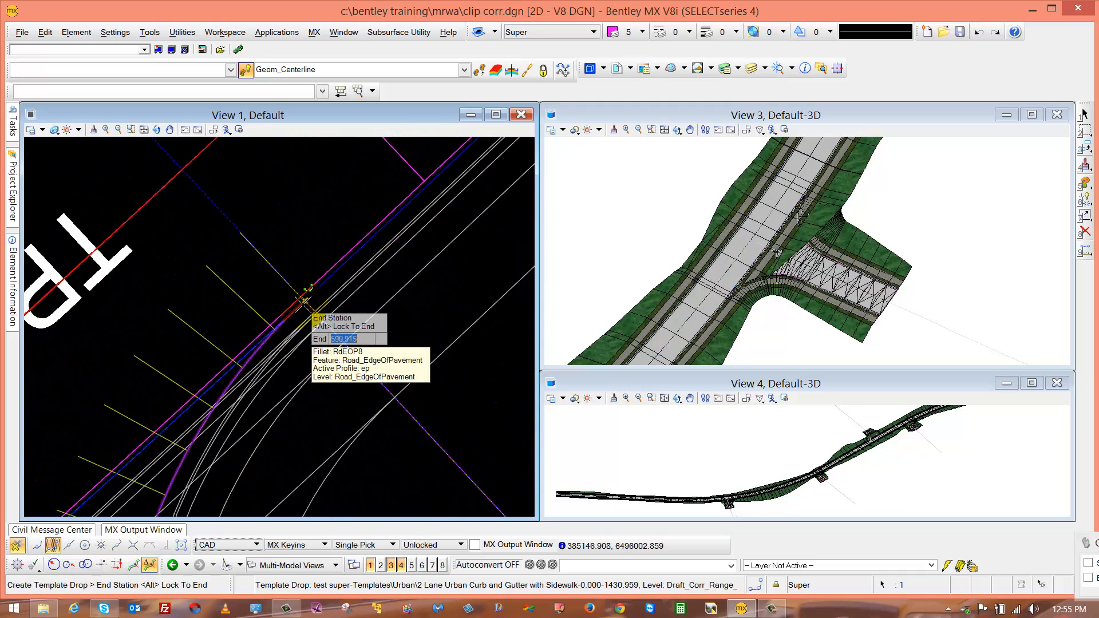
left_click(305, 301)
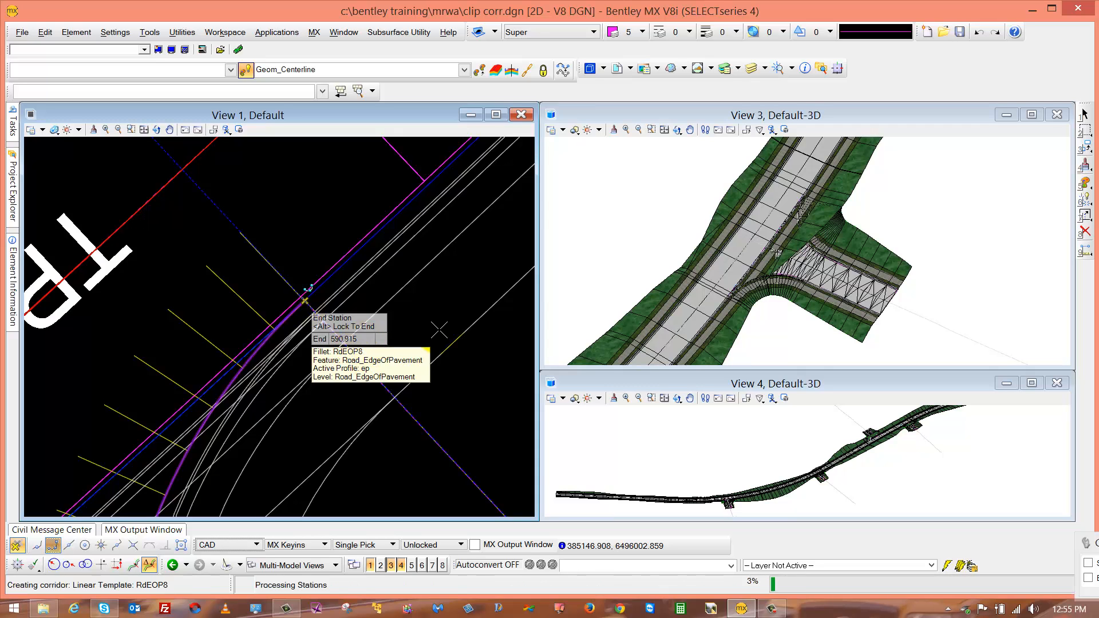
Edit the copied template drop to delete the right-side curb, sidewalk and end condition components, and apply the change
scroll(320, 299, "down", 5)
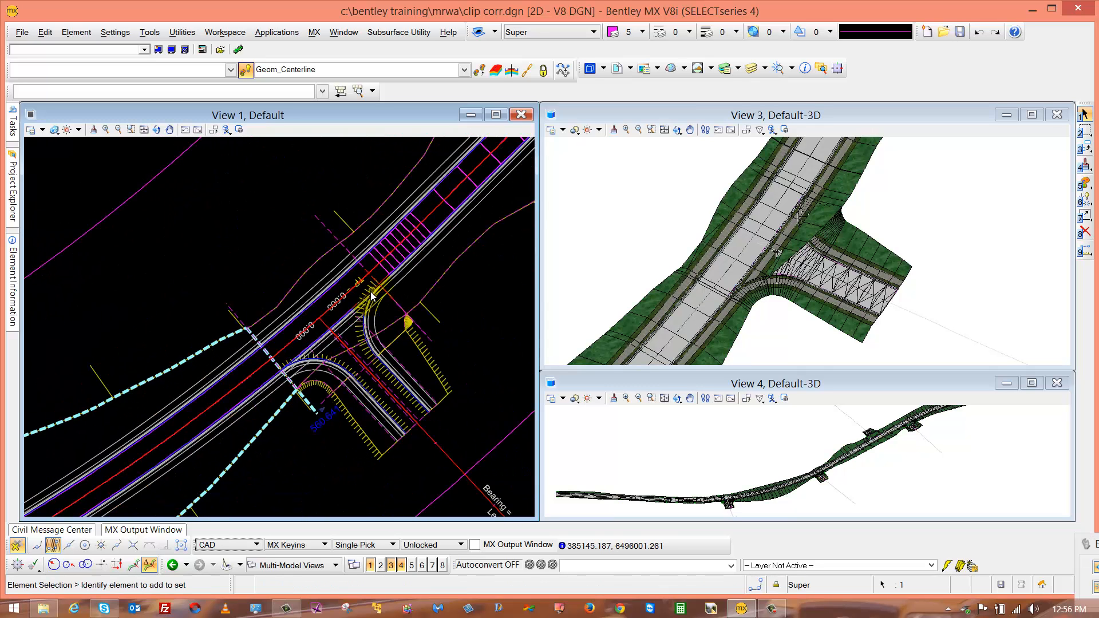
scroll(249, 295, "up", 1)
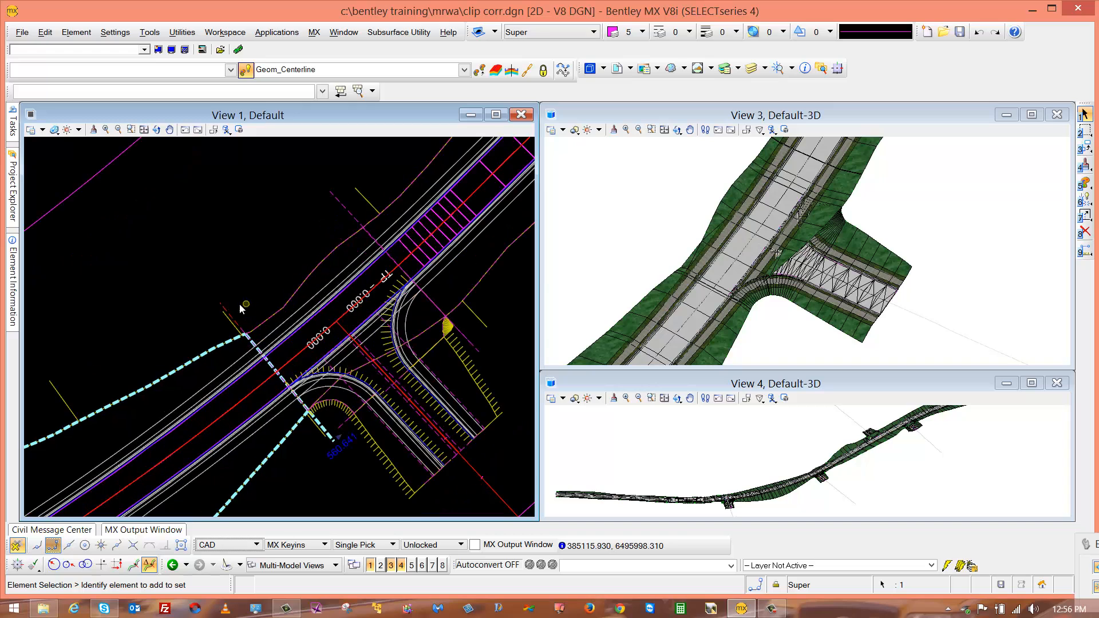
left_click(224, 308)
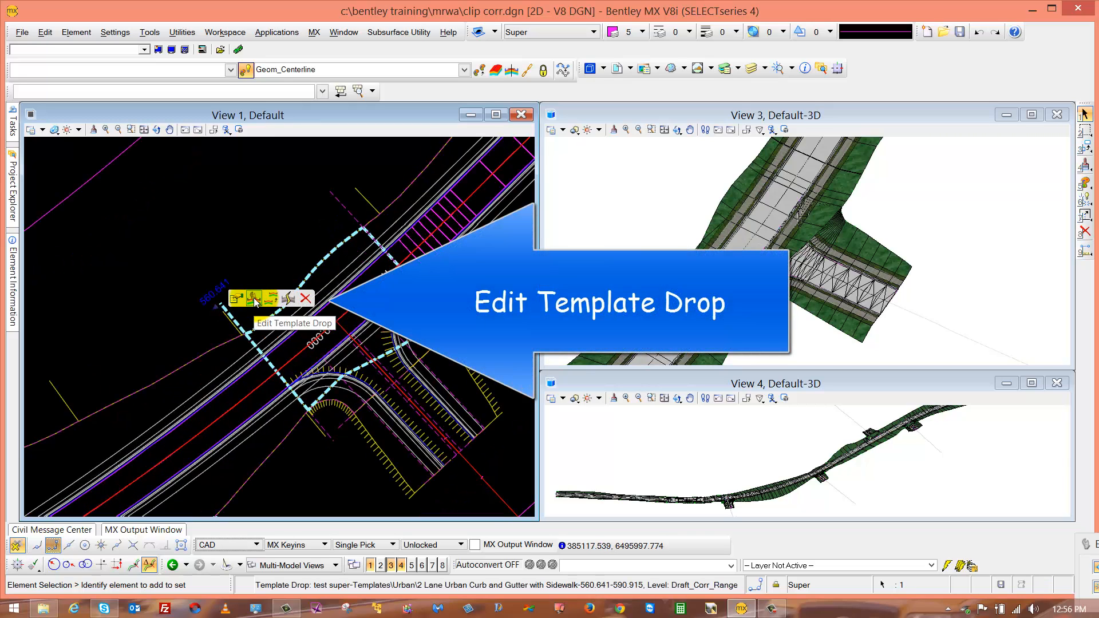
left_click(254, 299)
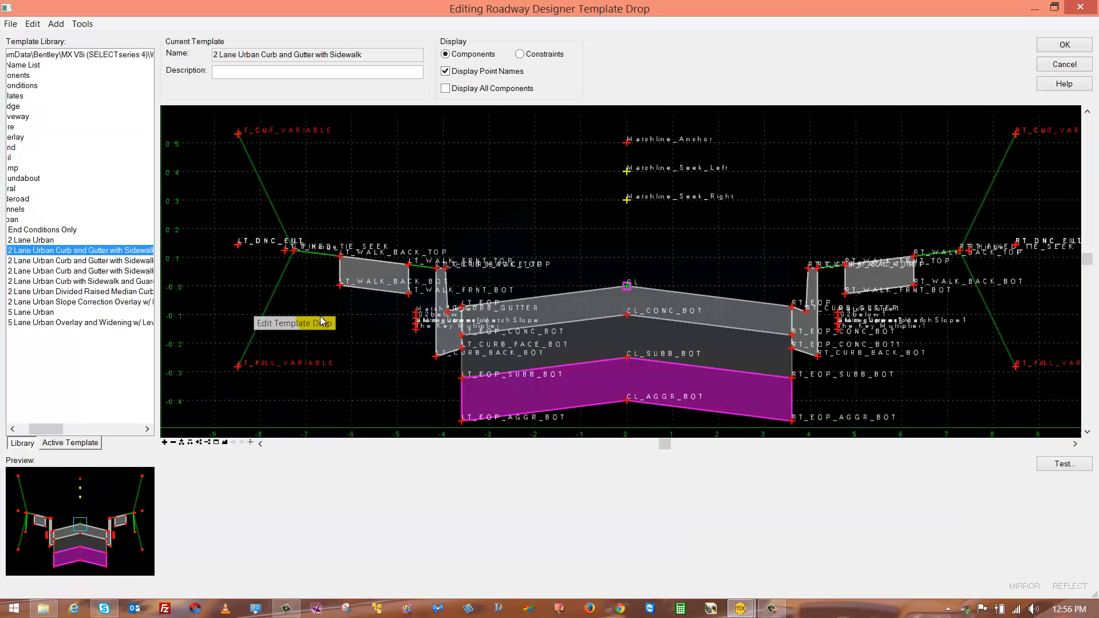
right_click(903, 377)
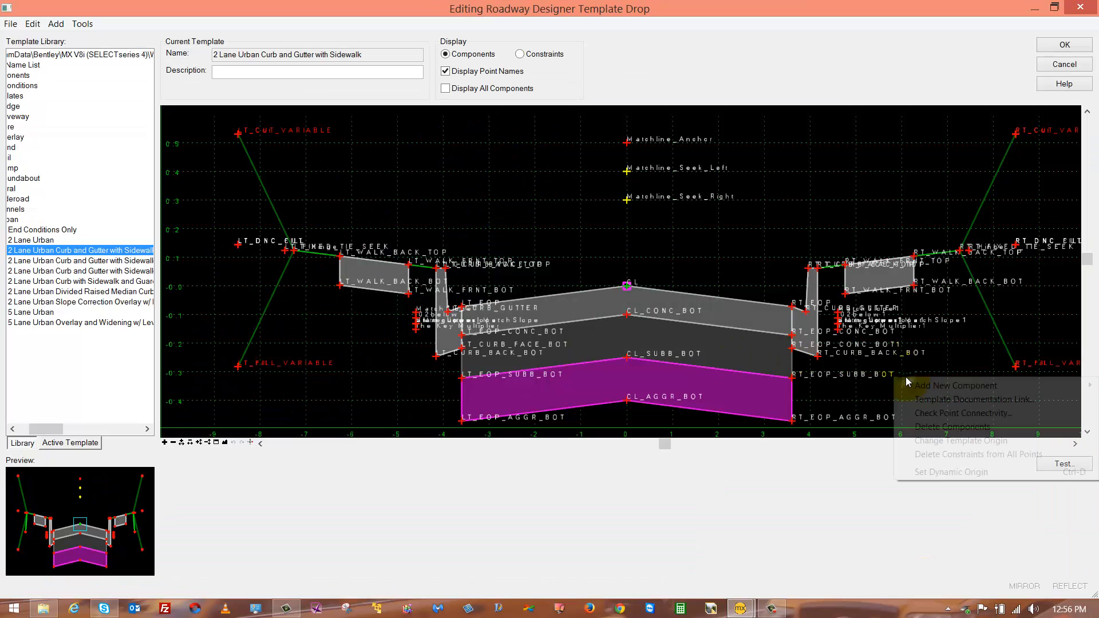
left_click(934, 433)
mouse_move(900, 379)
left_mouse_down()
mouse_move(1026, 160)
mouse_move(881, 255)
mouse_move(815, 358)
mouse_move(818, 382)
left_mouse_up()
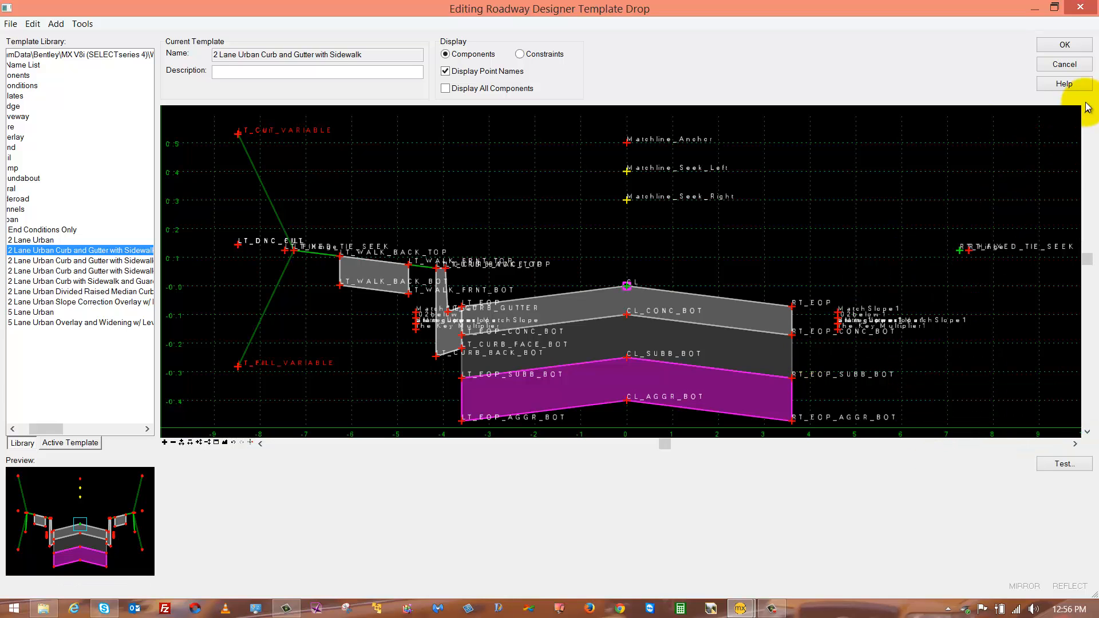
left_click(1059, 45)
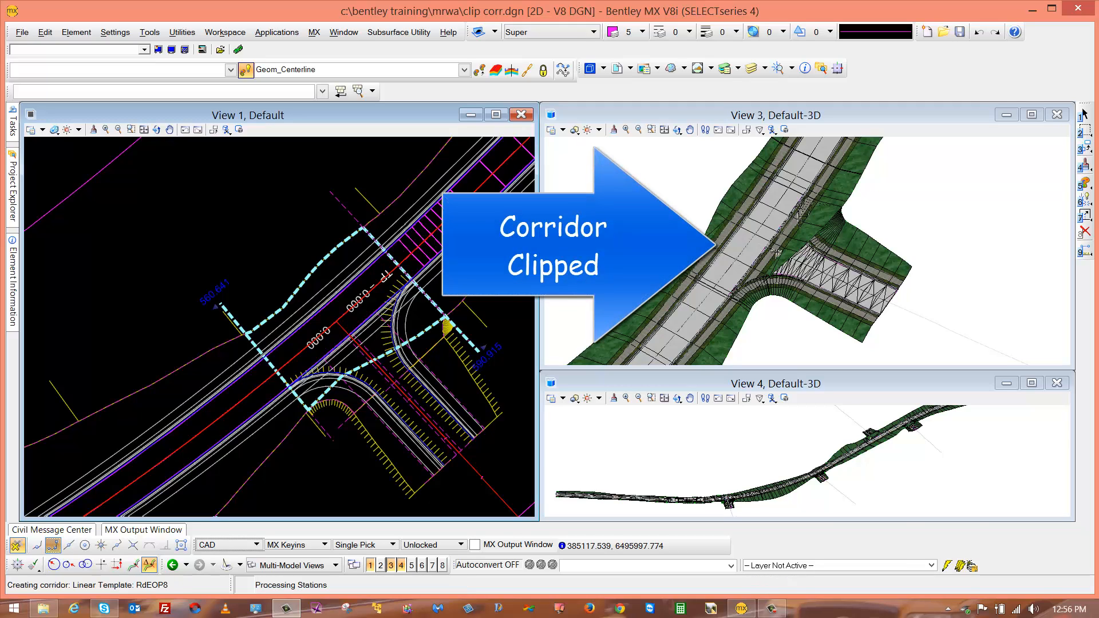
left_click(779, 298)
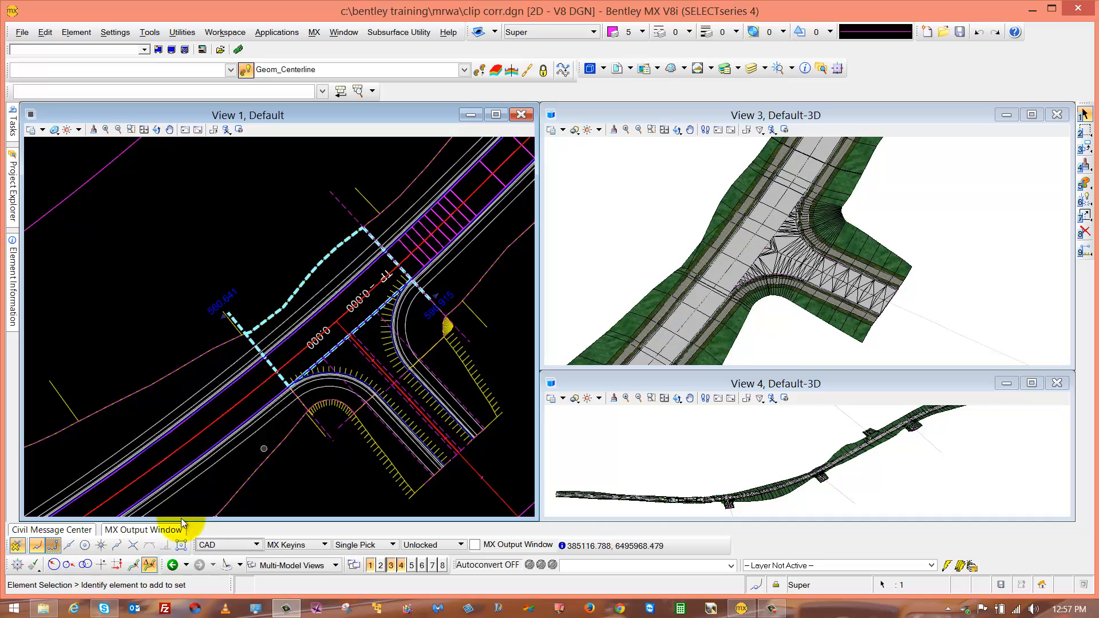
Move the start point of the second intersection's side-road centreline along the main road centreline toward lower stations
left_click(143, 530)
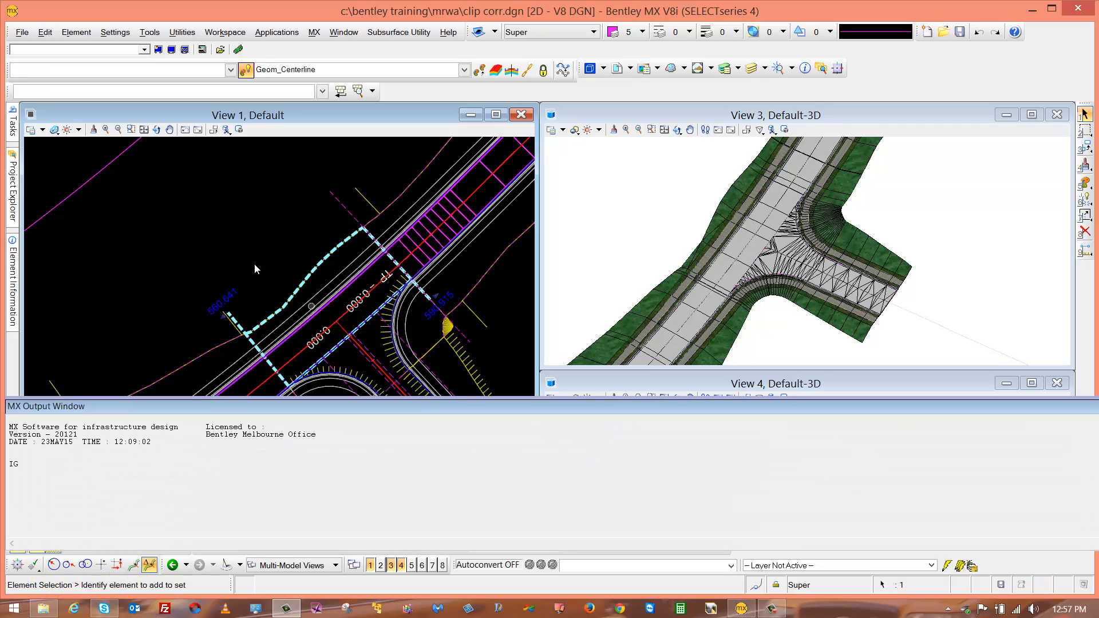
left_click(344, 331)
left_click(338, 323)
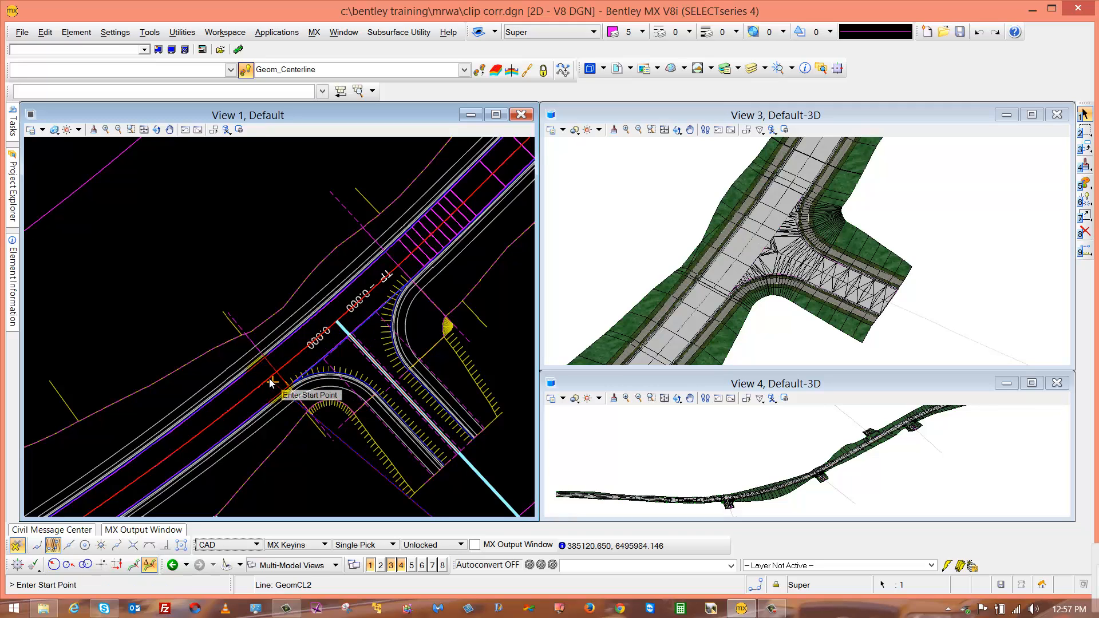
left_click(37, 545)
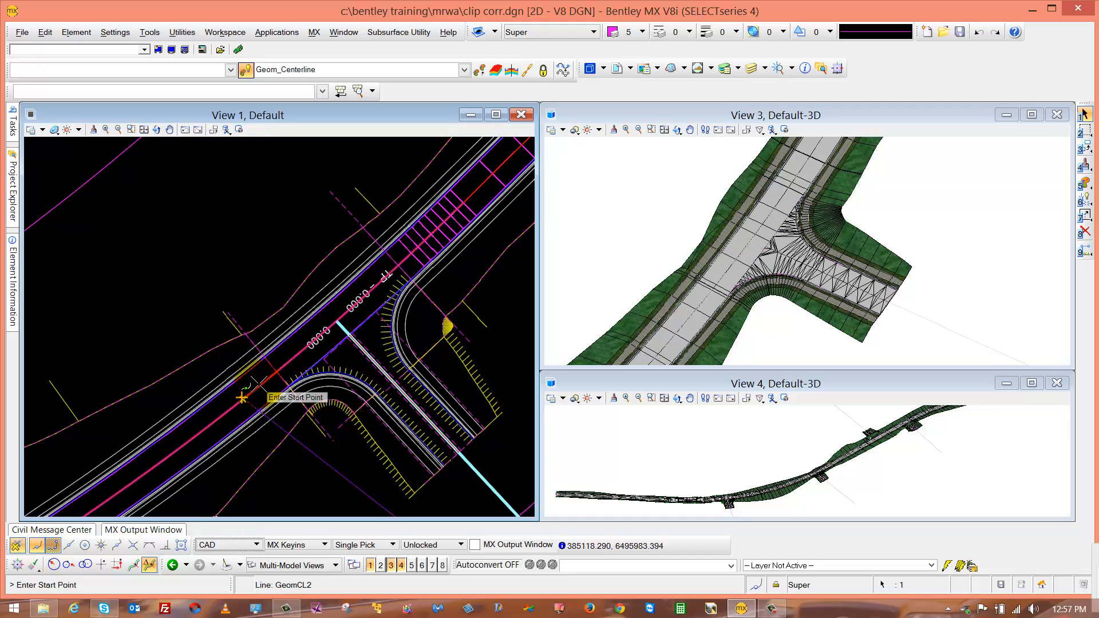
left_click(461, 491)
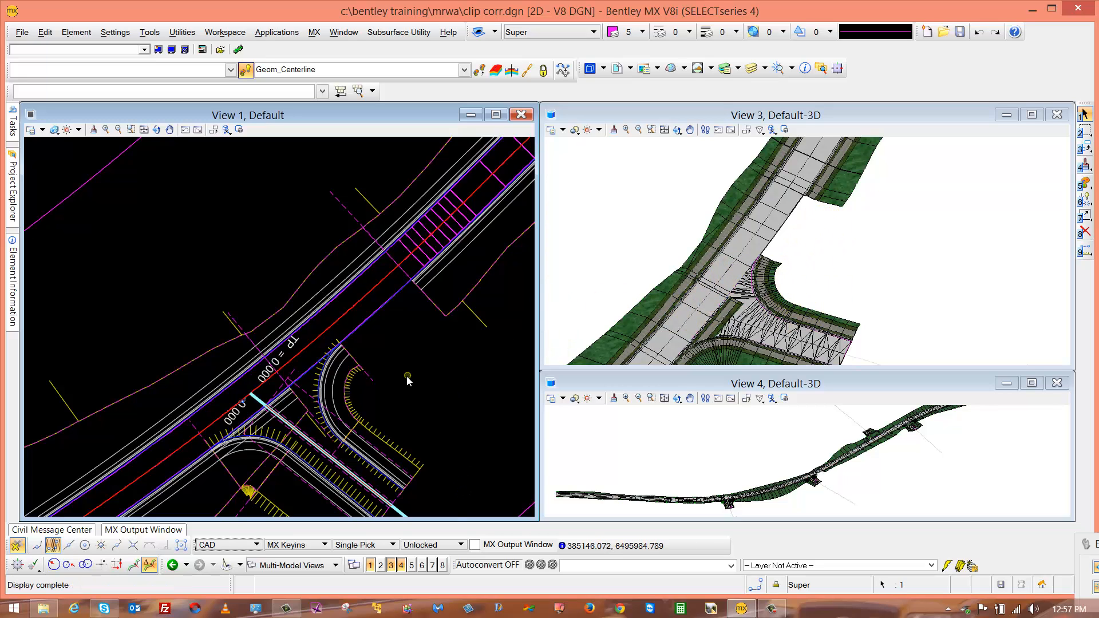
Adjust the template drops' limits at the second intersection to the moved side road's edge-of-pavement fillet ends, starting the clipped drop at station 542.138
middle_click_drag(276, 290, 340, 213)
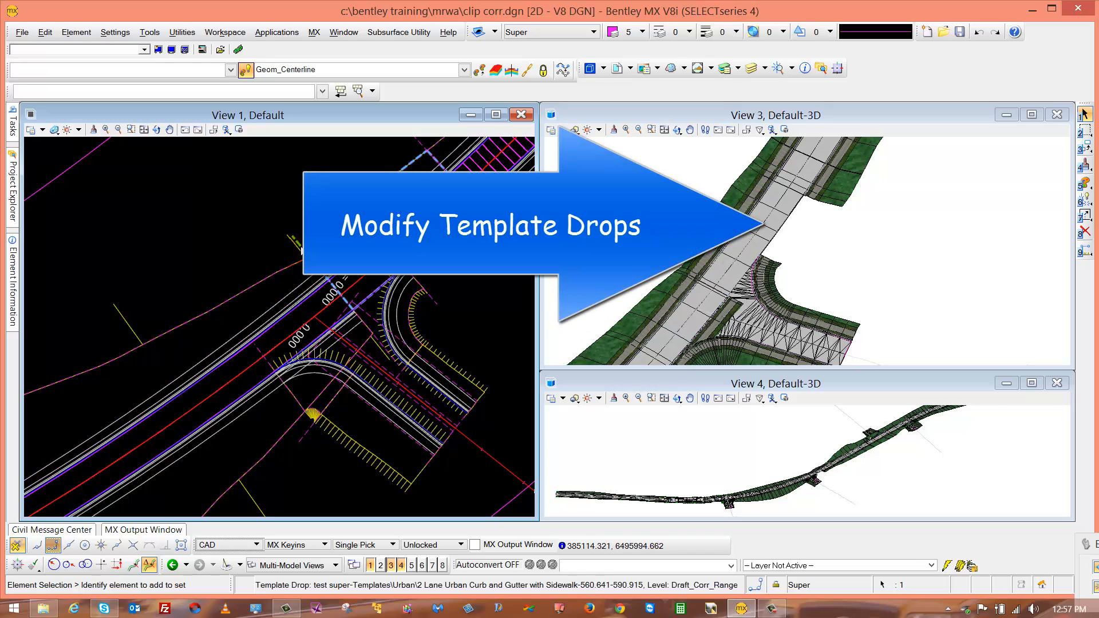
left_click(301, 249)
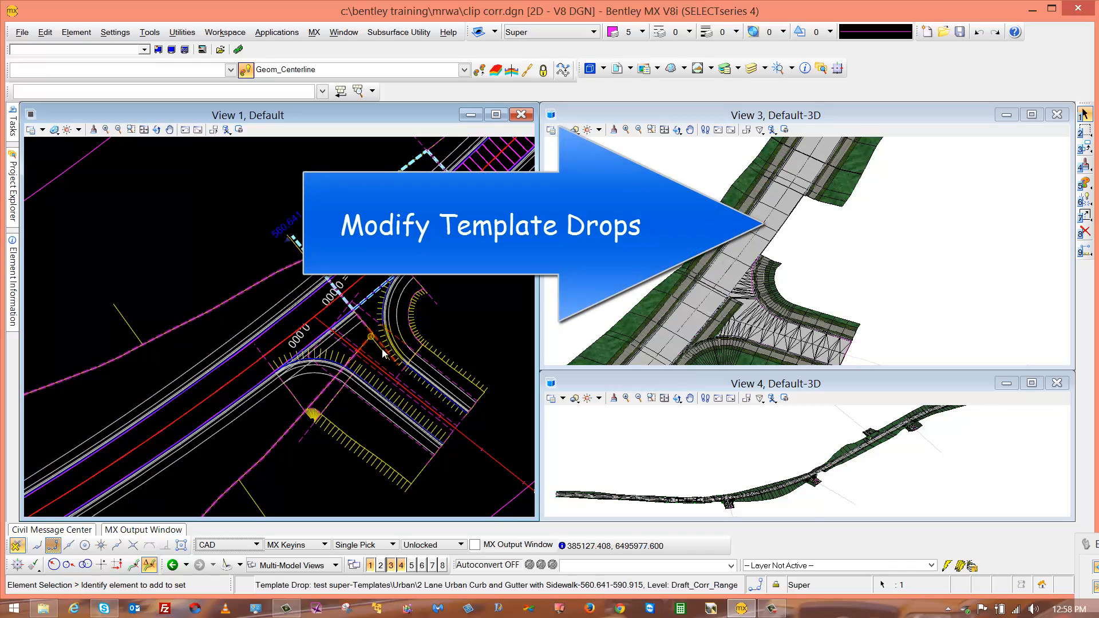
scroll(398, 358, "up", 4)
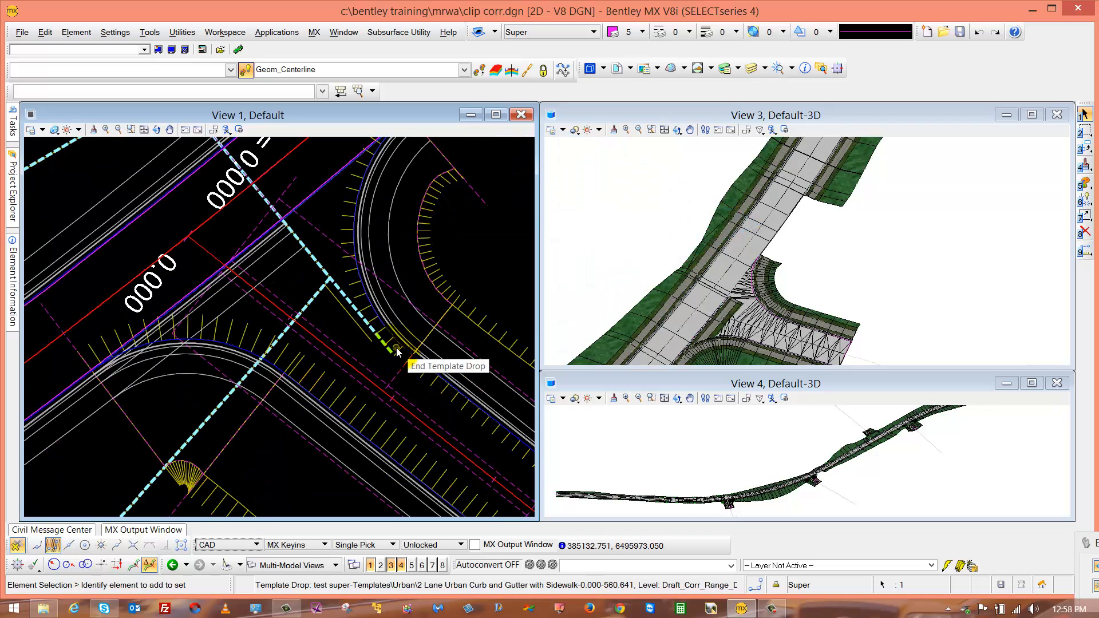
left_click(398, 353)
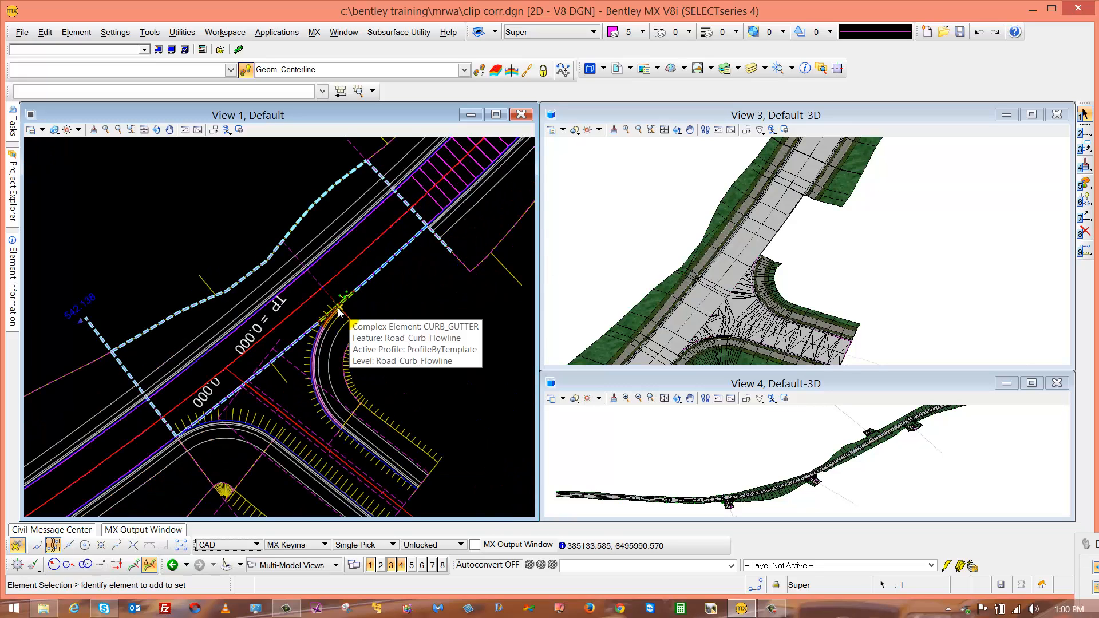
left_click(513, 319)
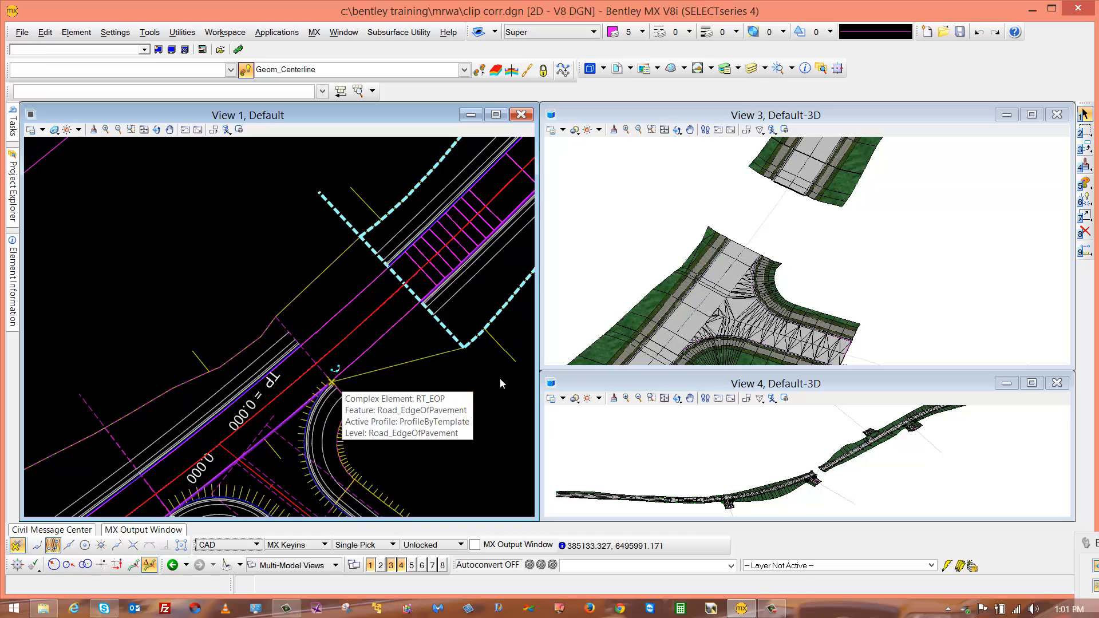
middle_click_drag(499, 383, 417, 267)
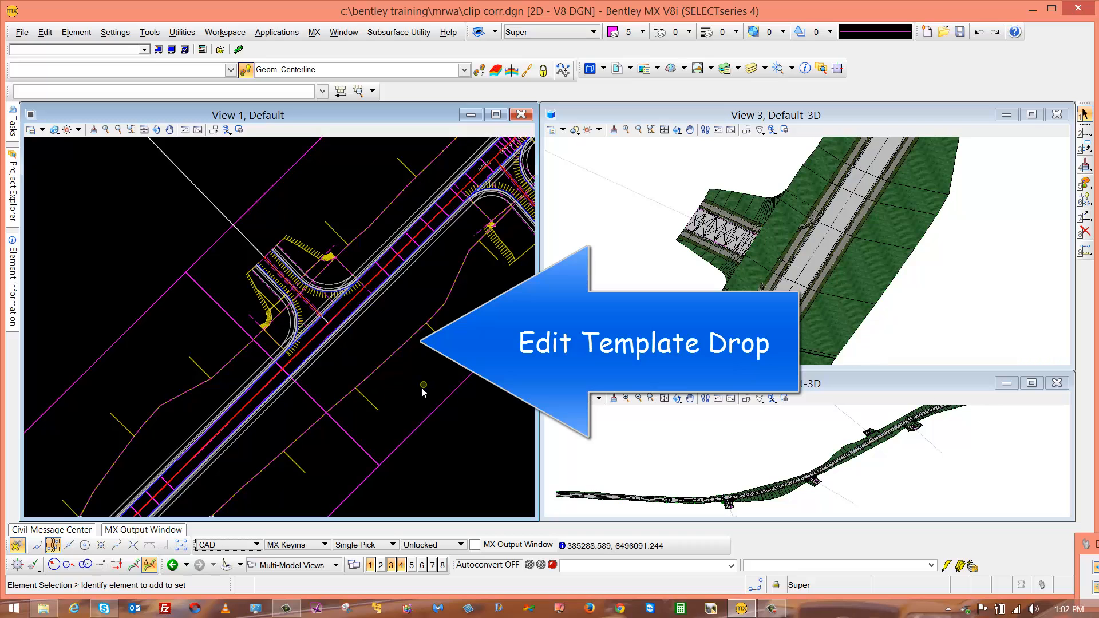
Open the template drop at the left-hand side road for editing and examine the properties of its Matchline_Seek_Left point
left_click(379, 373)
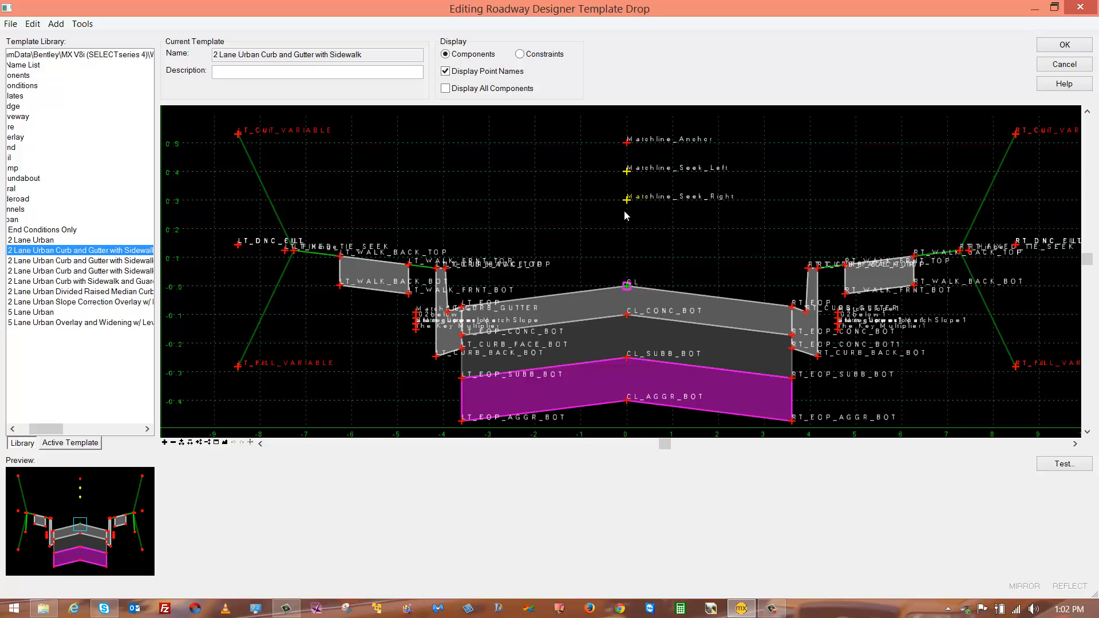
right_click(628, 172)
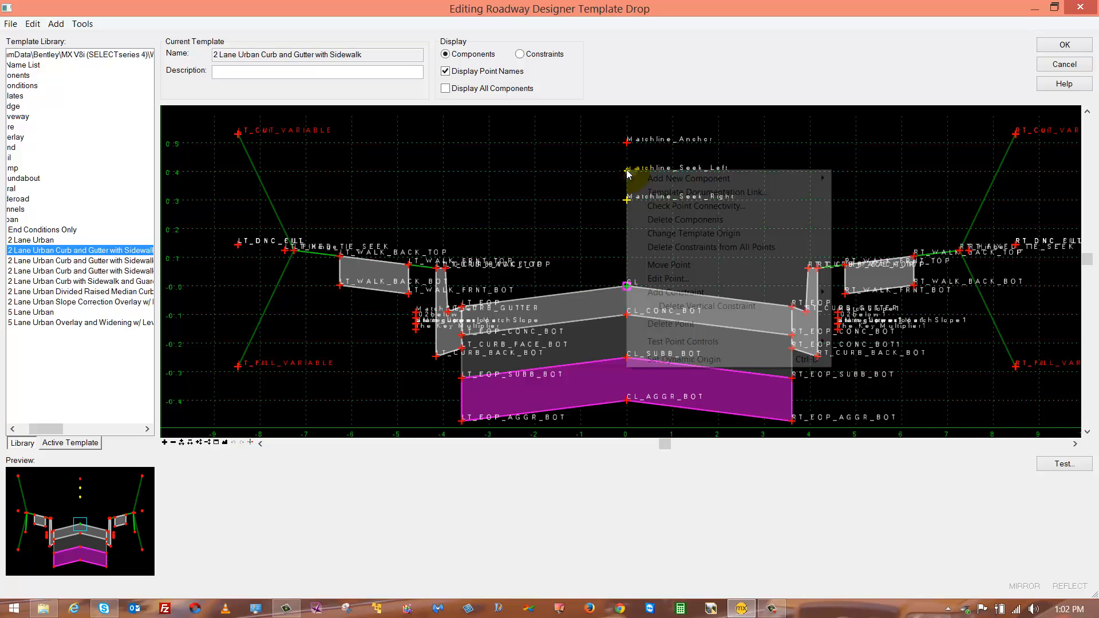
left_click(661, 278)
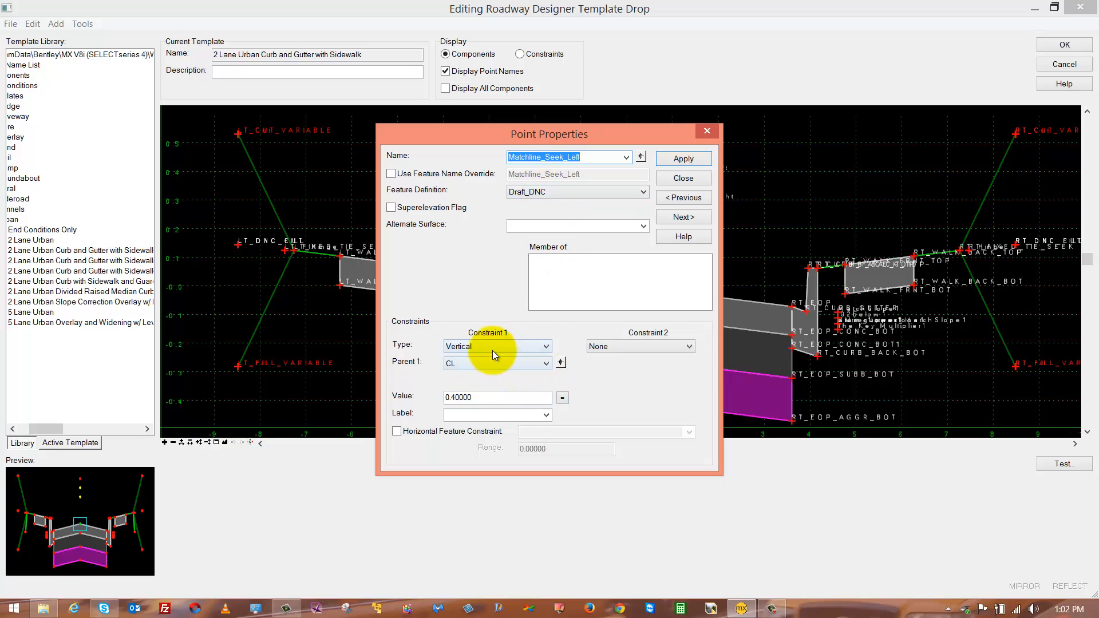
left_click_drag(518, 131, 275, 109)
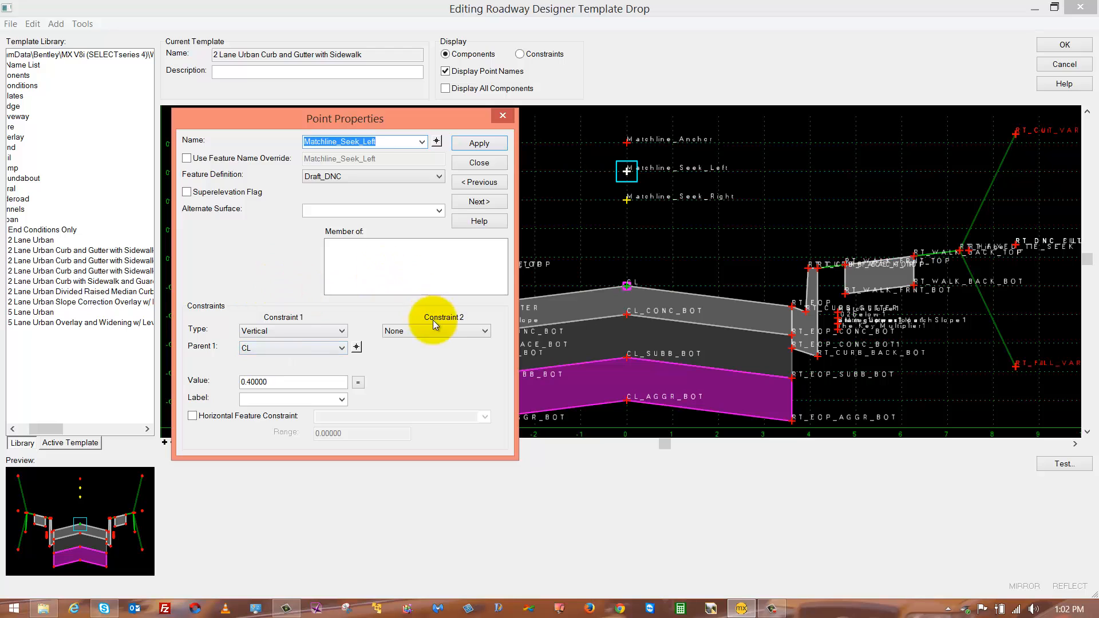
left_click(484, 164)
Test the horizontal point control of Matchline_Seek_Left by shifting the point left of the centreline
right_click(628, 172)
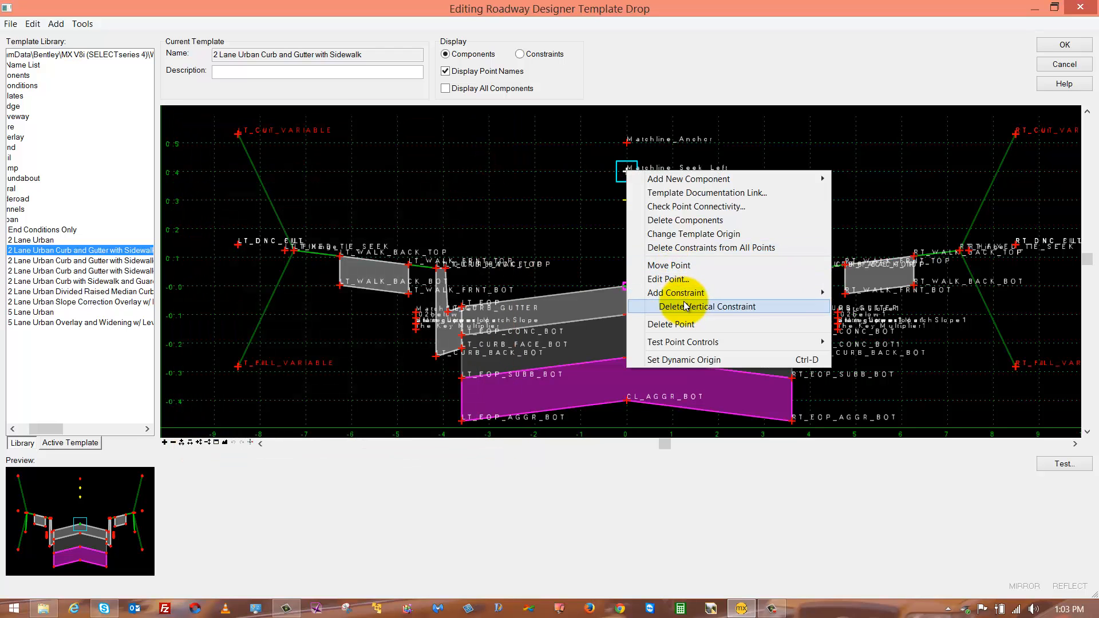
mouse_move(716, 342)
left_click(943, 358)
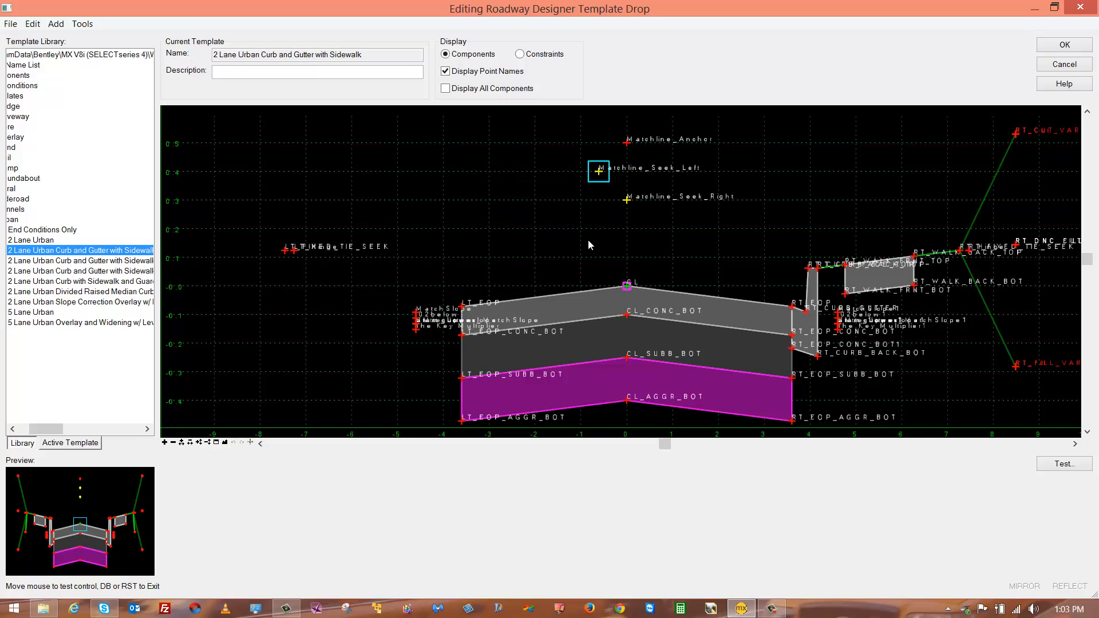
left_click(626, 240)
left_click(636, 284)
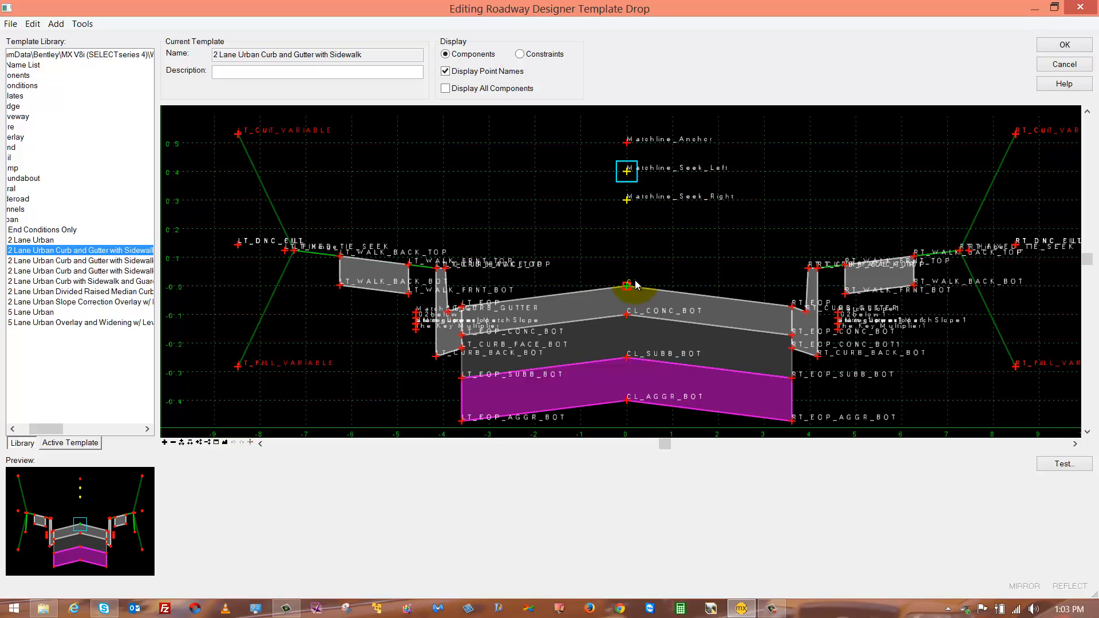
Review the Left_Matchline display rule between Matchline_Anchor and Matchline_Seek_Left on the LT_Curb and Gutter Type 3 component
mouse_move(448, 299)
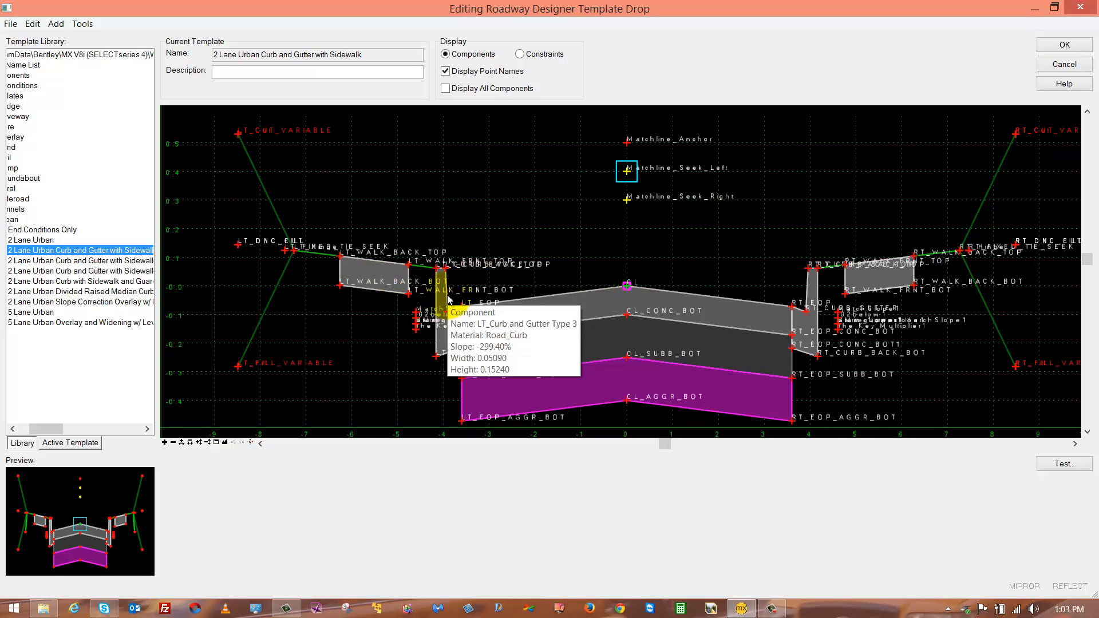
double_click(449, 298)
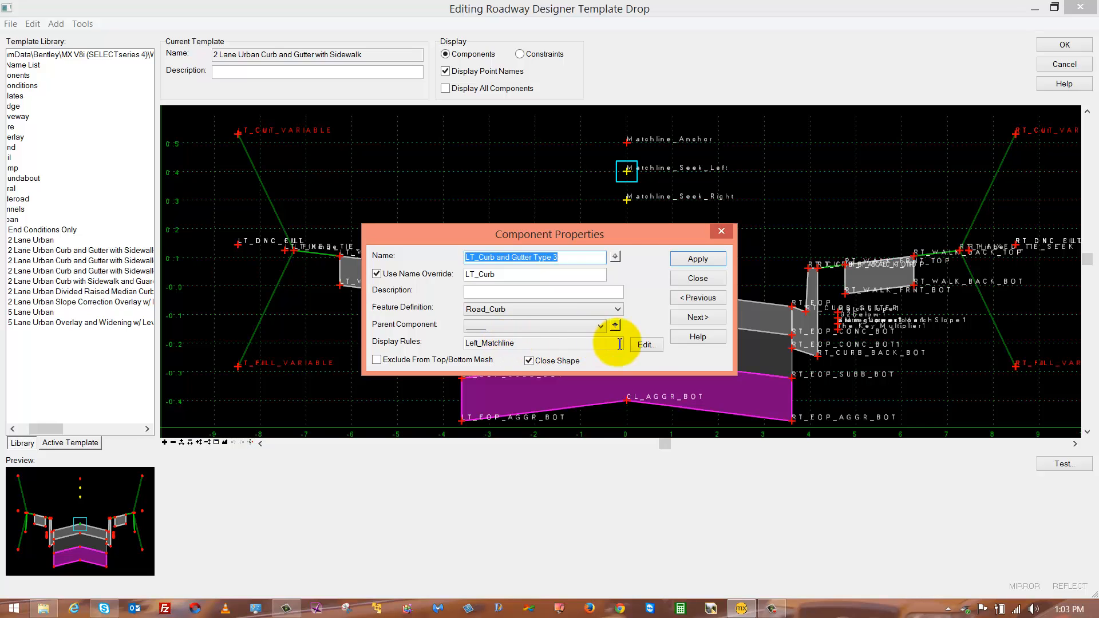
left_click(646, 345)
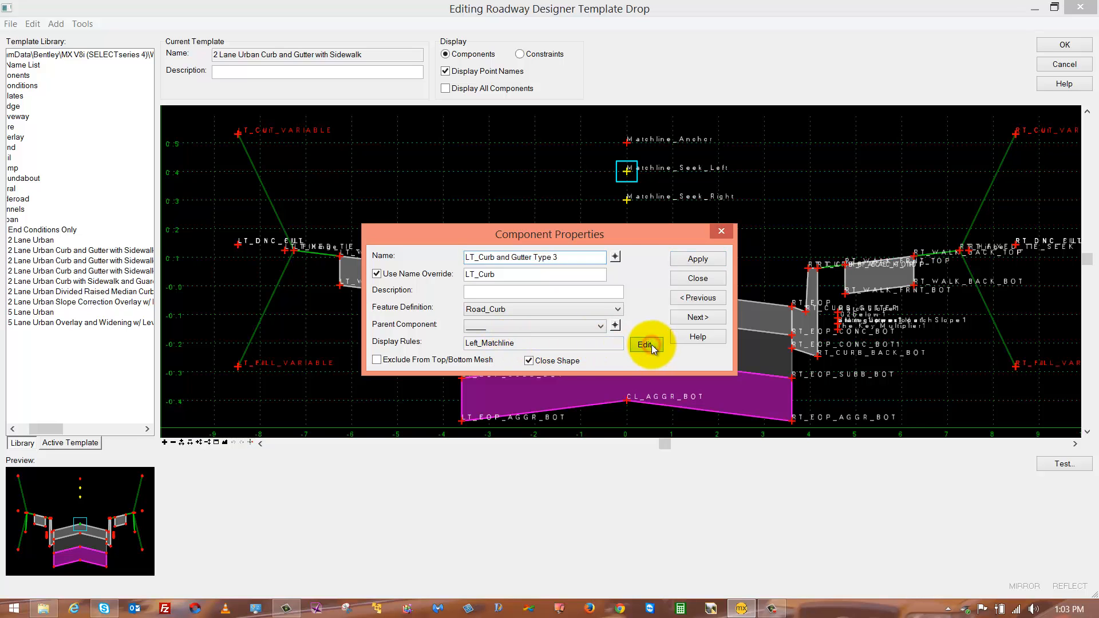
left_click(390, 317)
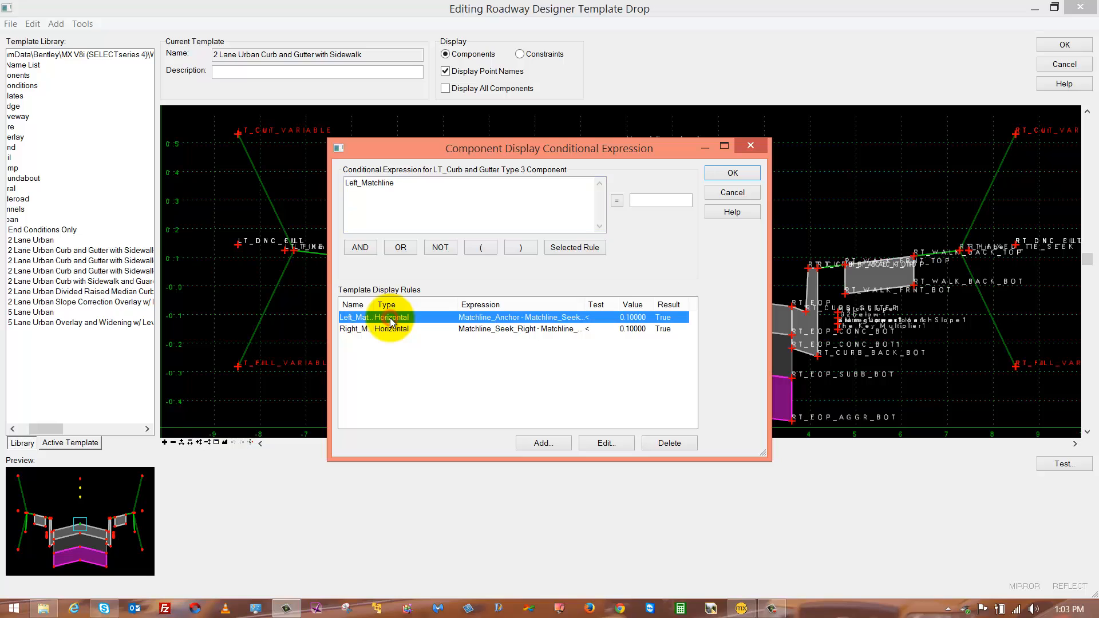
left_click(604, 444)
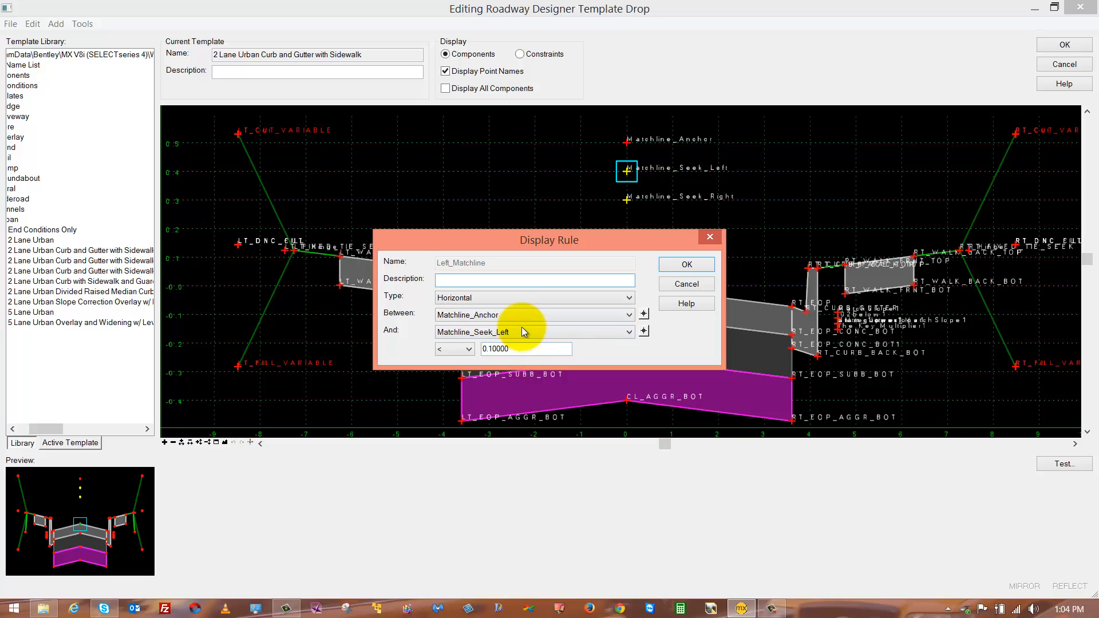
left_click(678, 269)
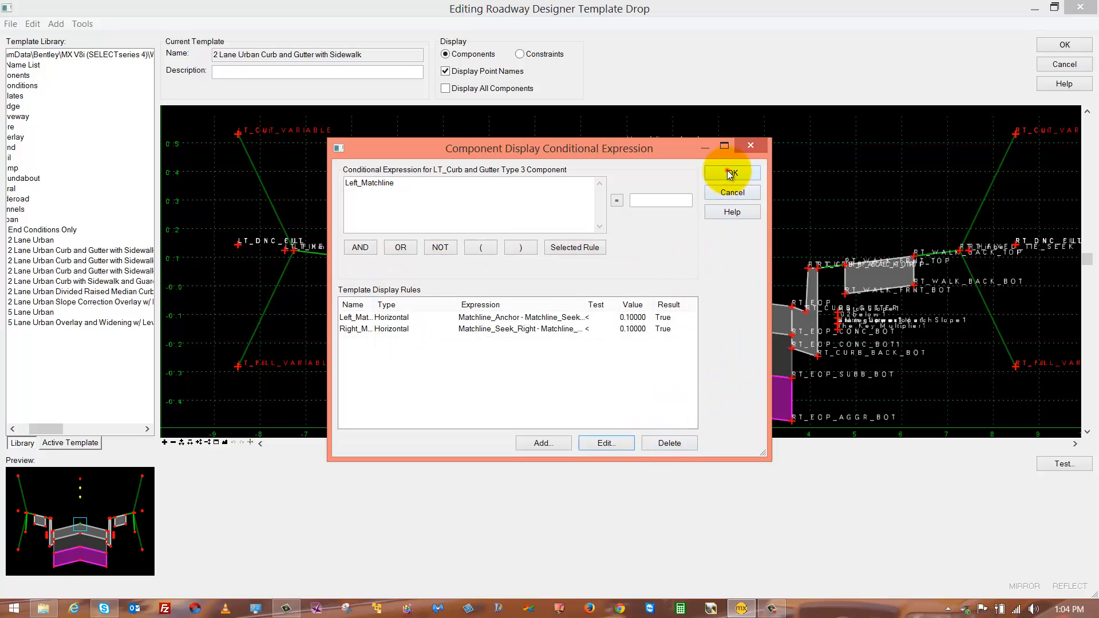
left_click(730, 174)
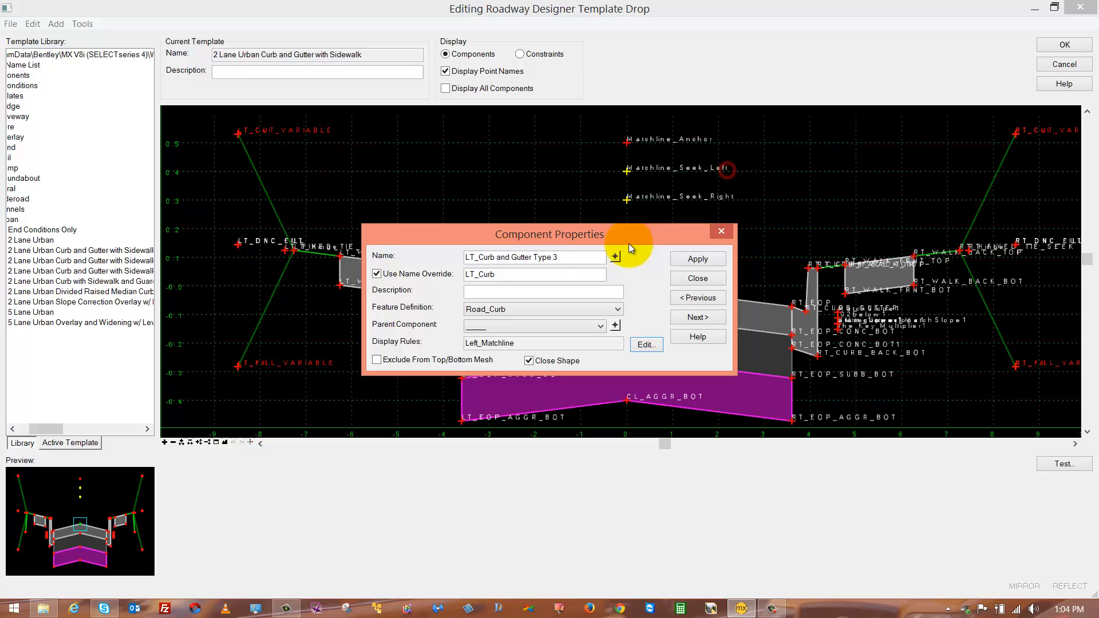
left_click(693, 278)
left_click(691, 278)
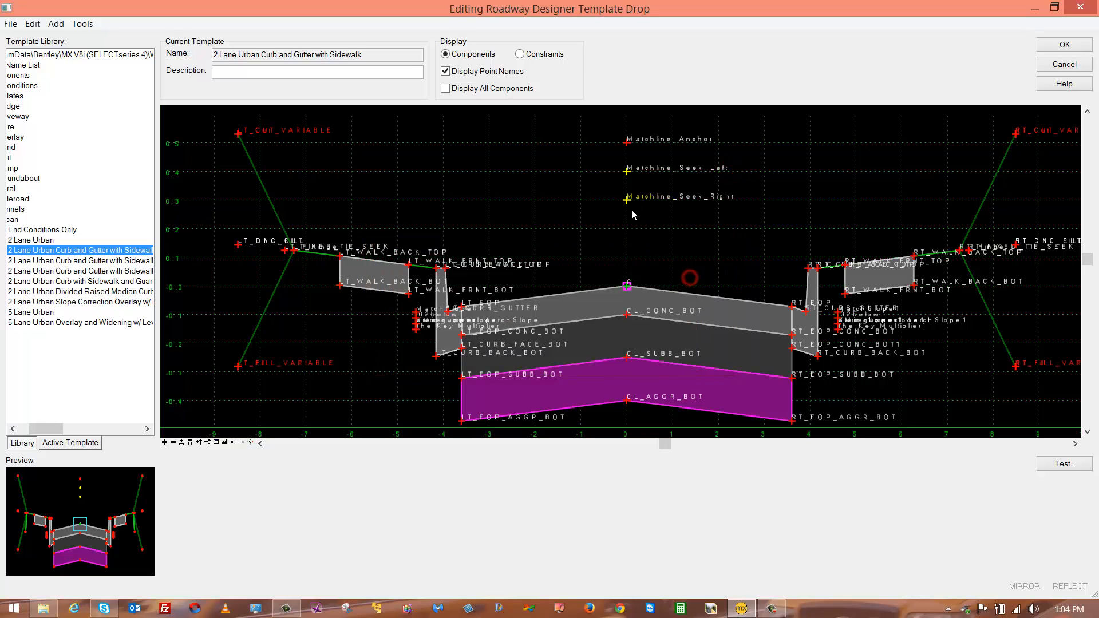
Repeat the horizontal control test on Matchline_Seek_Left and close the template drop editor
right_click(627, 175)
mouse_move(710, 345)
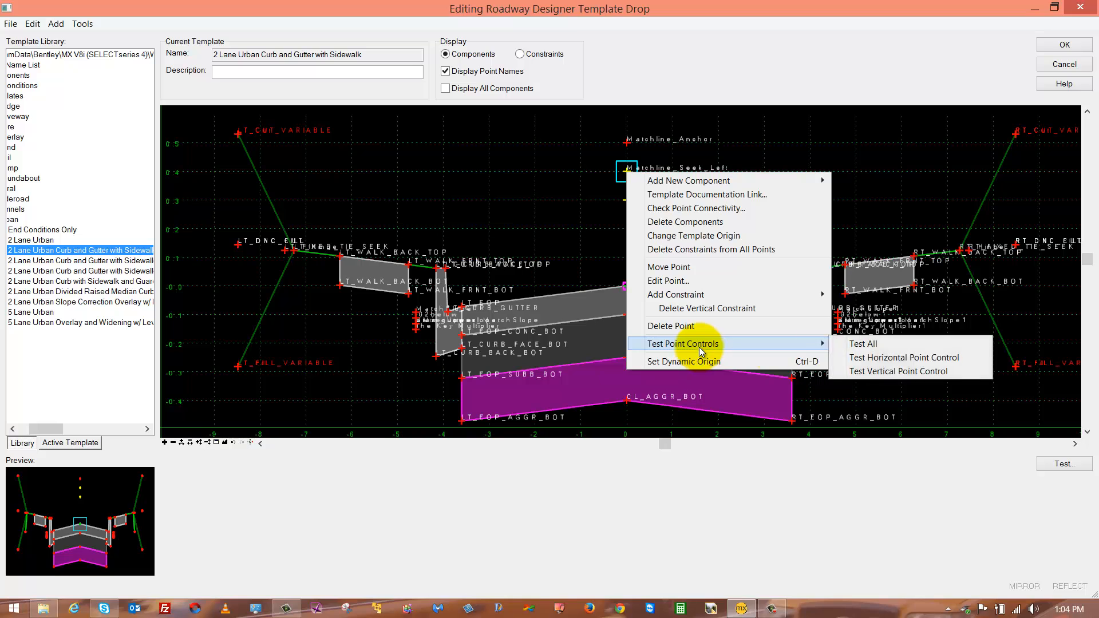
left_click(912, 358)
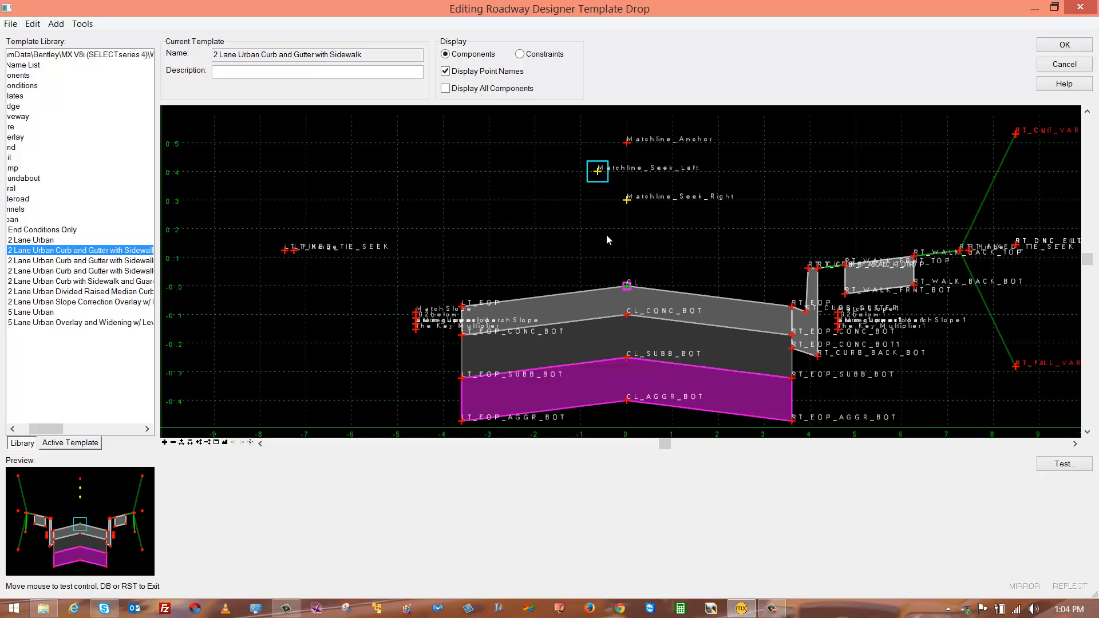
left_click(625, 239)
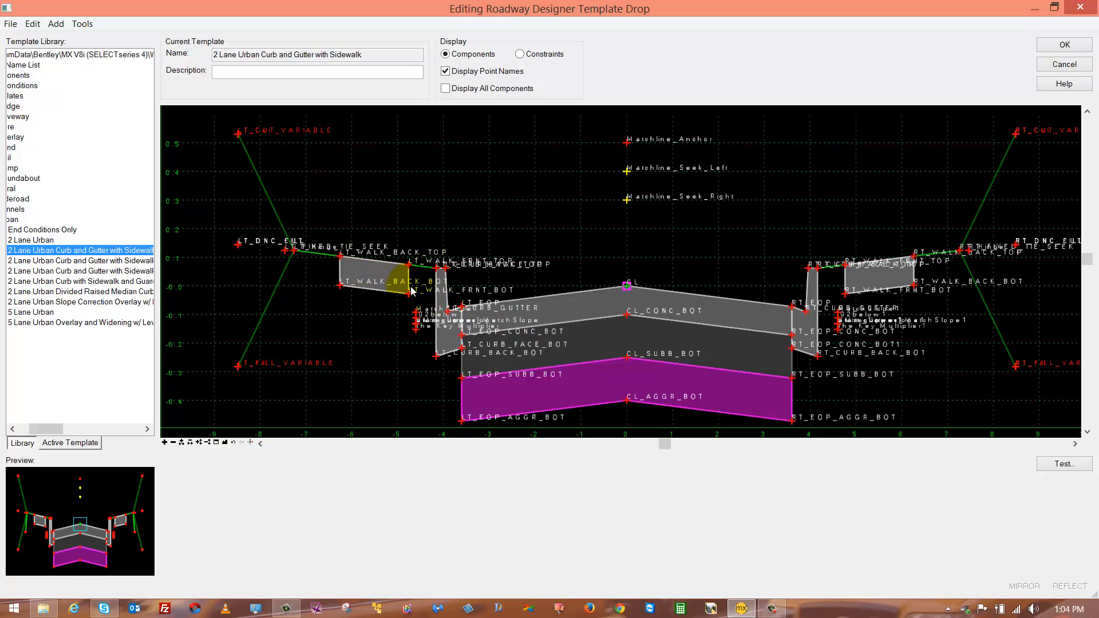
mouse_move(437, 298)
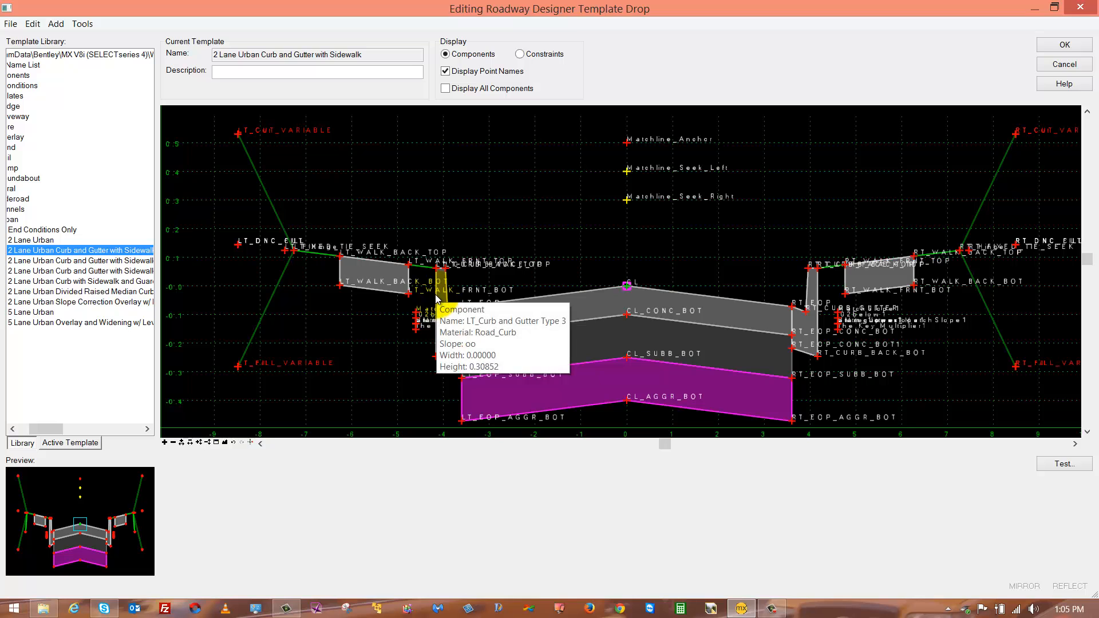
double_click(388, 286)
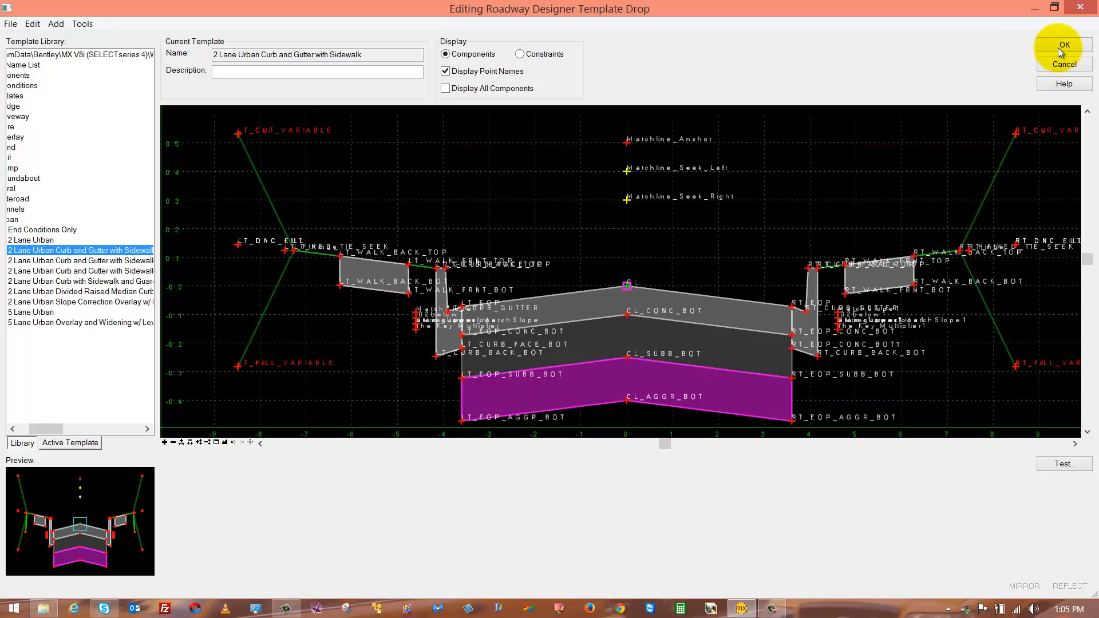
left_click(1059, 46)
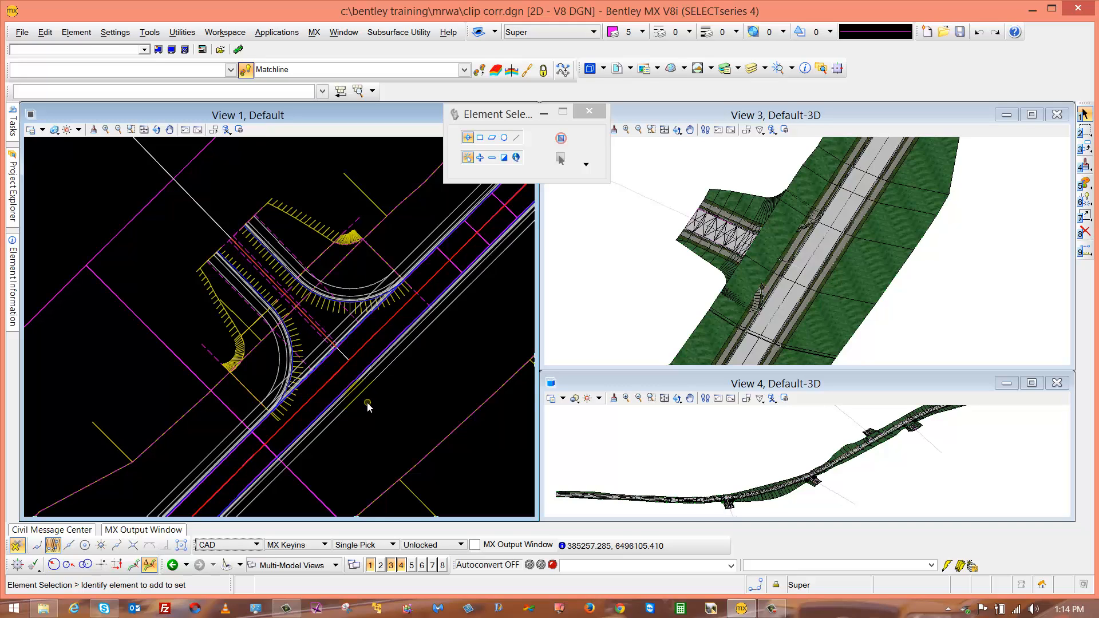
Offset the left-hand side road's Road_Hinge seam by 10 away from the main road without mirroring, using the Matchline feature and the name ML
mouse_move(12, 118)
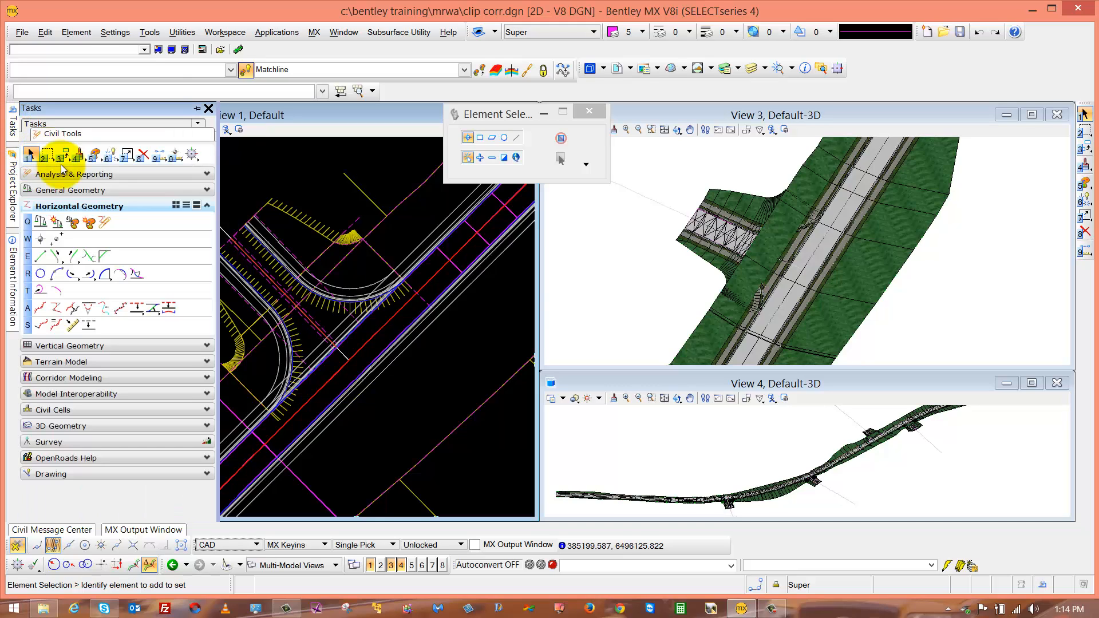
left_click(137, 309)
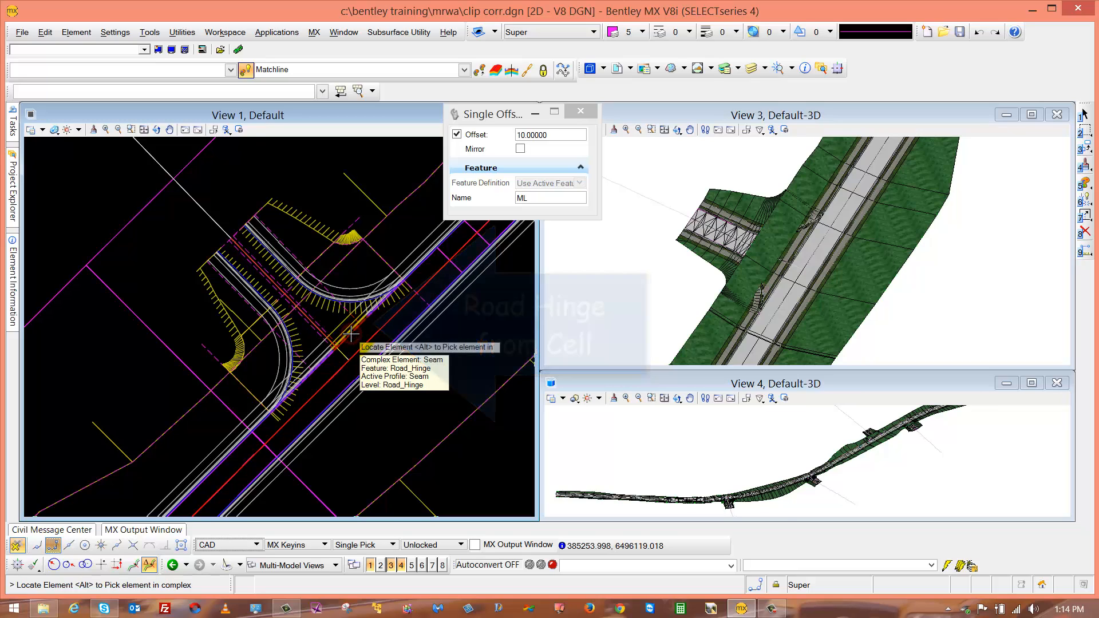
left_click(350, 333)
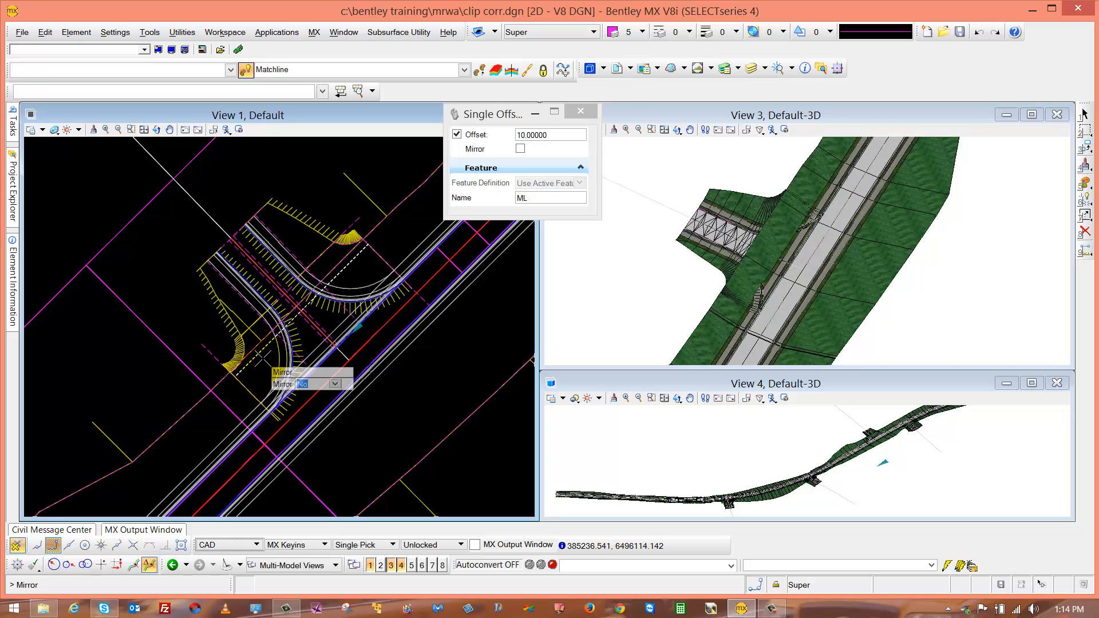
left_click(262, 358)
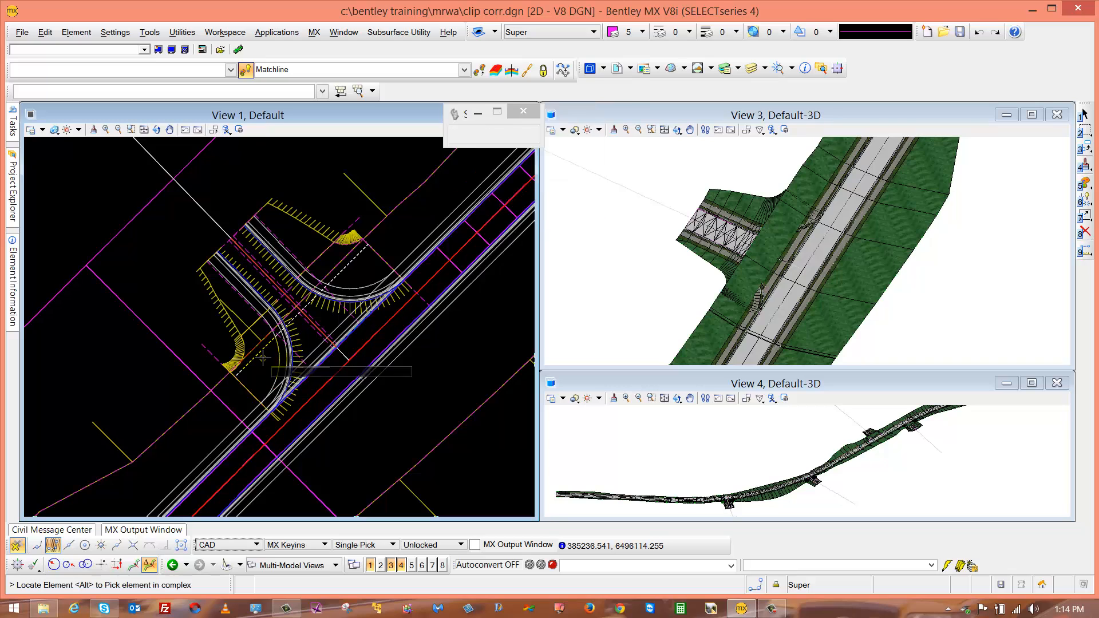
right_click(97, 214)
left_click(155, 253)
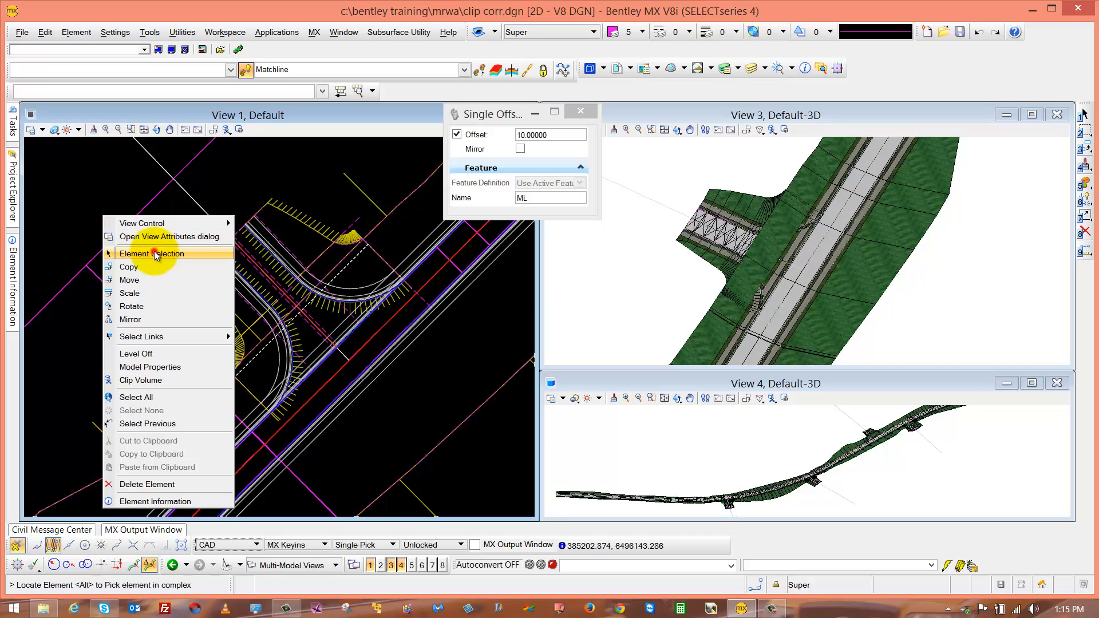
Remove the rule from the ML matchline so it is no longer dependent on the corridor
left_click(249, 359)
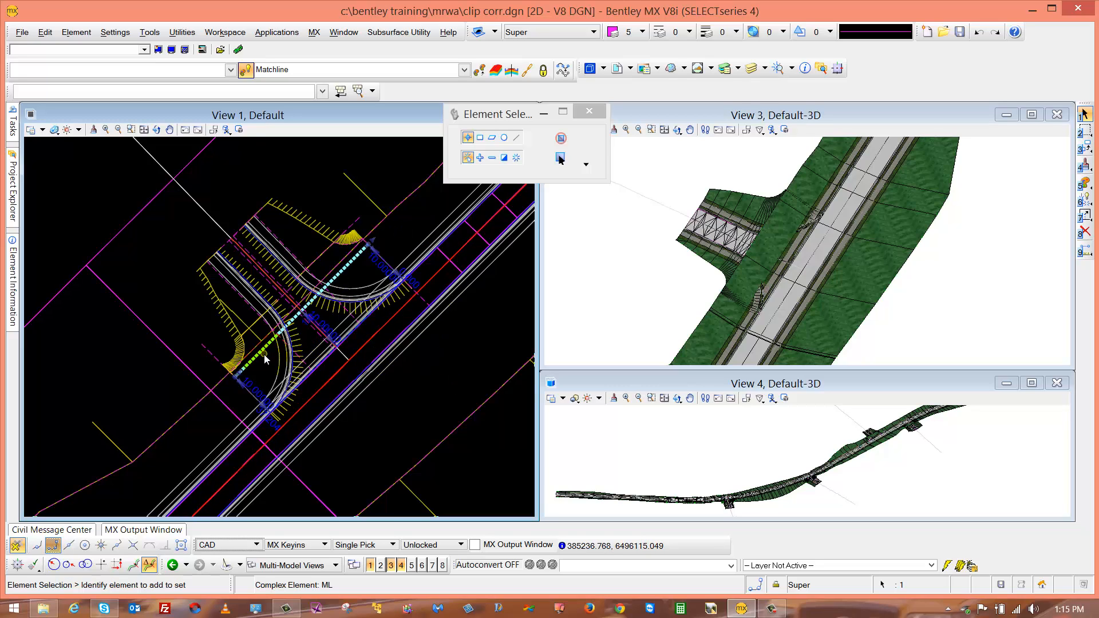
mouse_move(263, 355)
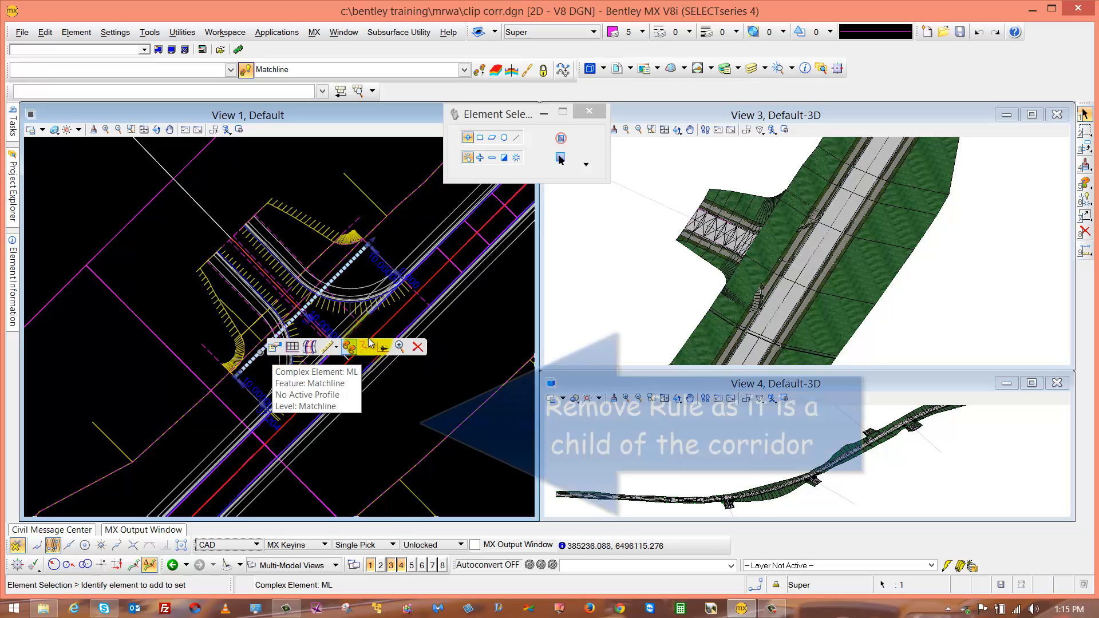
left_click(336, 347)
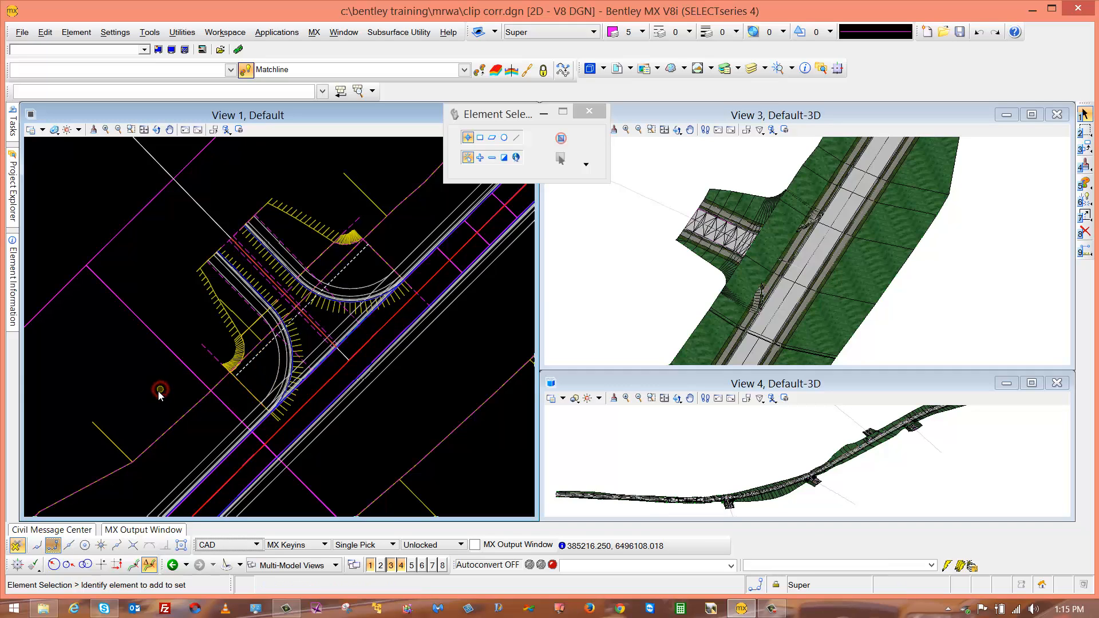
Start a horizontal Linear Geometry point control named left junction3 on the corridor, from station 724.580 to 767.453 across the left side road
left_click(120, 441)
left_click(233, 435)
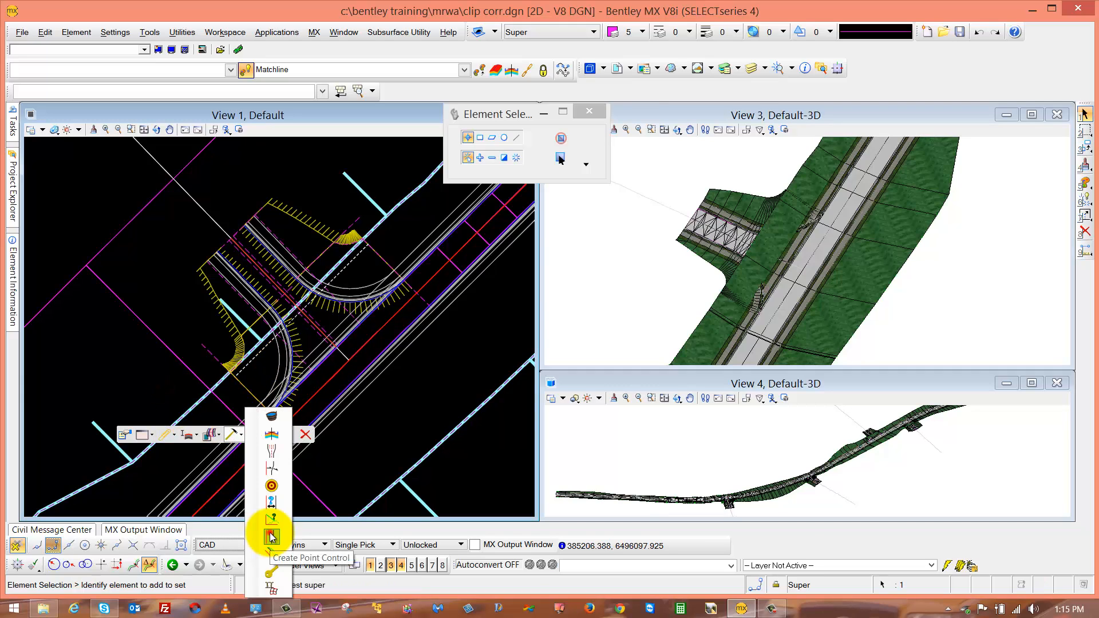
left_click(272, 537)
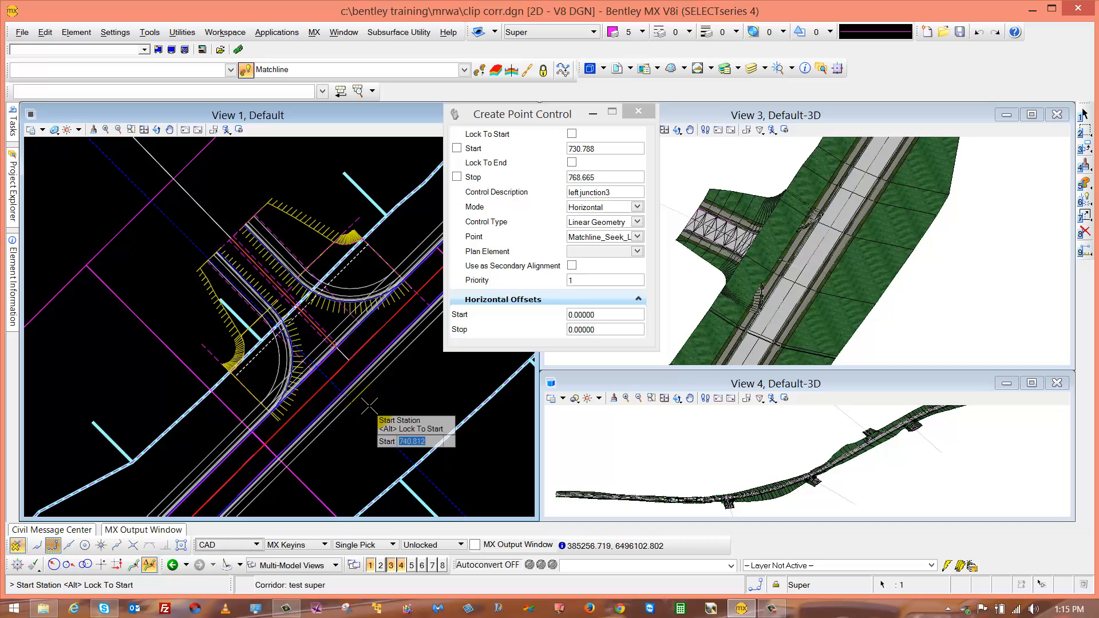
left_click(240, 394)
left_click(371, 221)
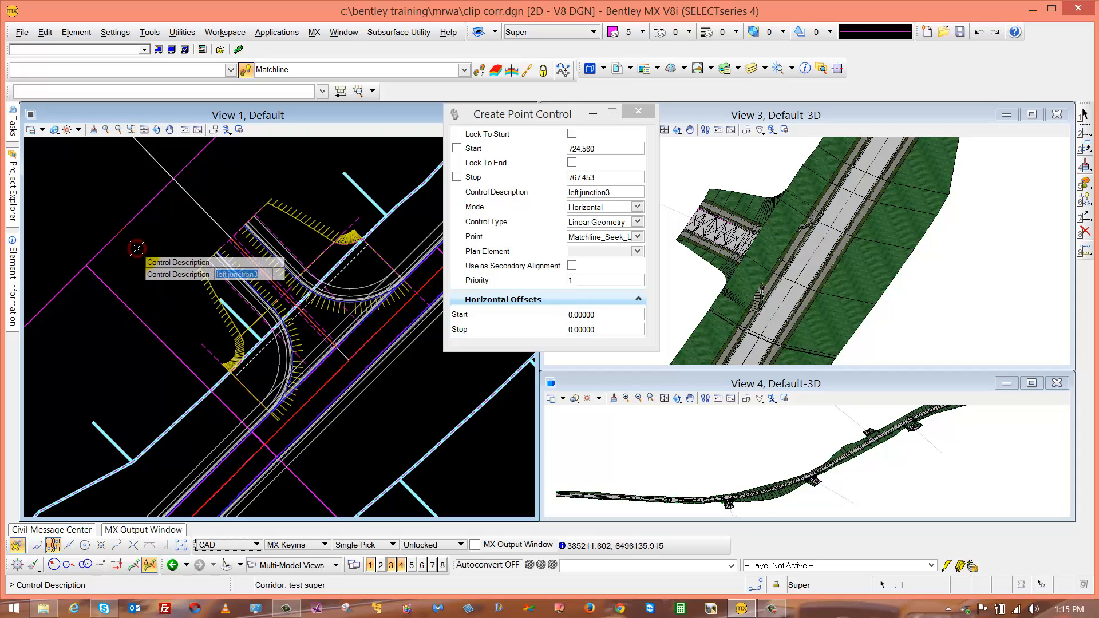
left_click(137, 248)
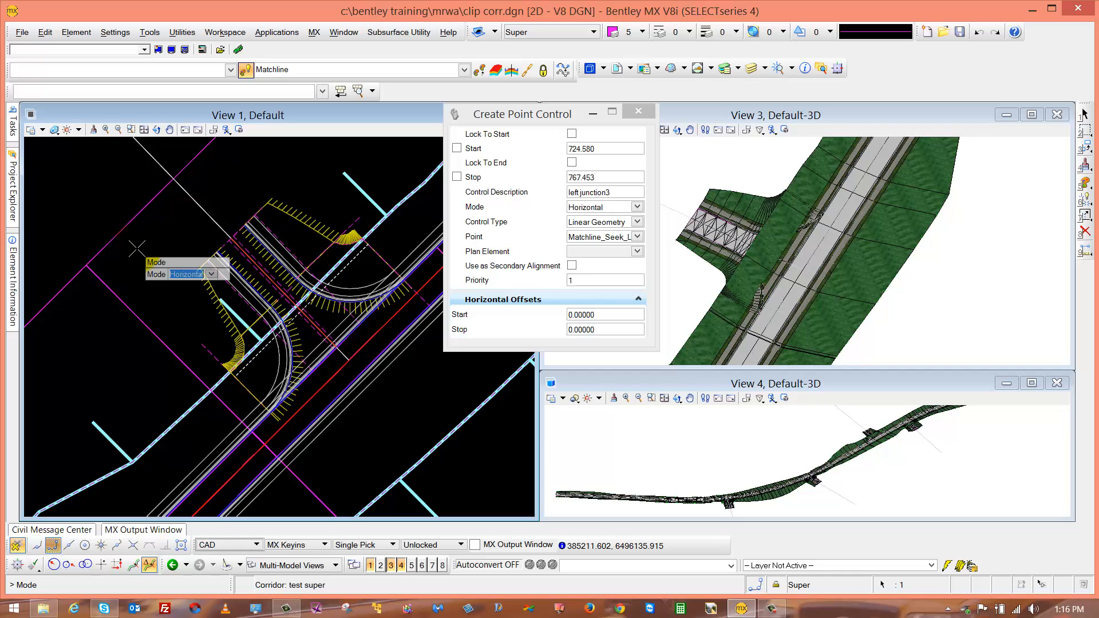
left_click(137, 248)
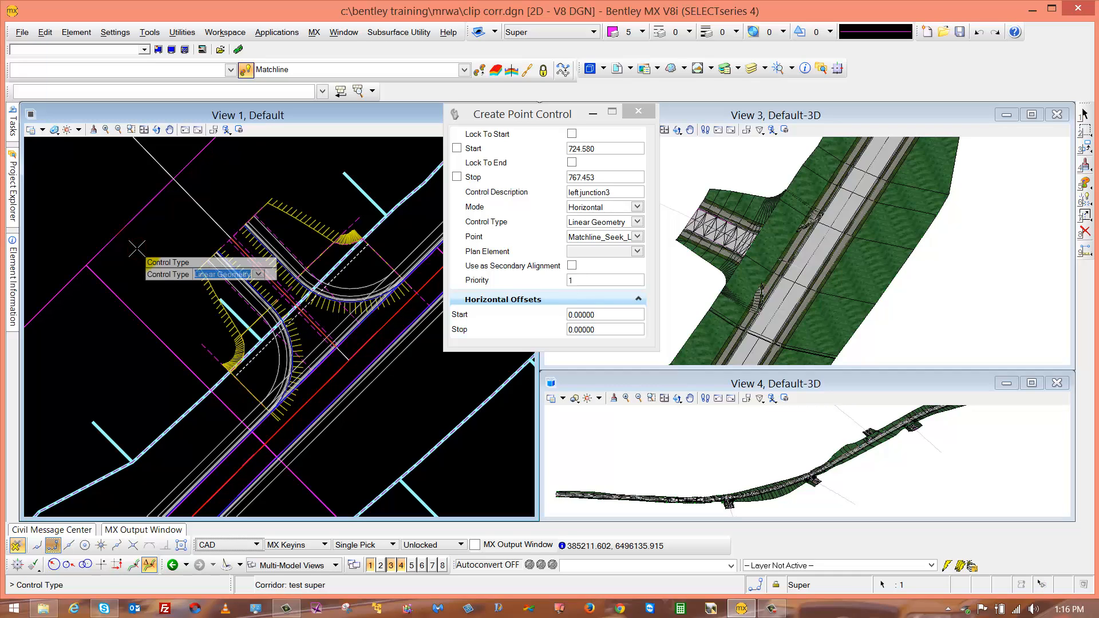
left_click(138, 249)
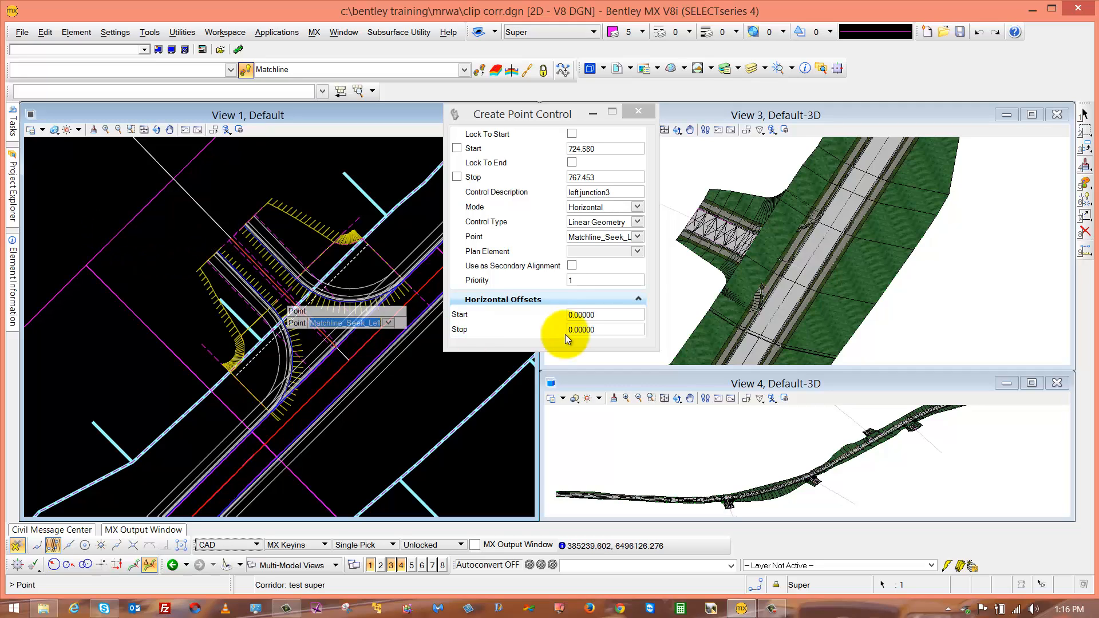
Apply the control to the Matchline_Seek_Left point using the ML line as plan element with zero horizontal offsets, and finish the command
left_click(638, 237)
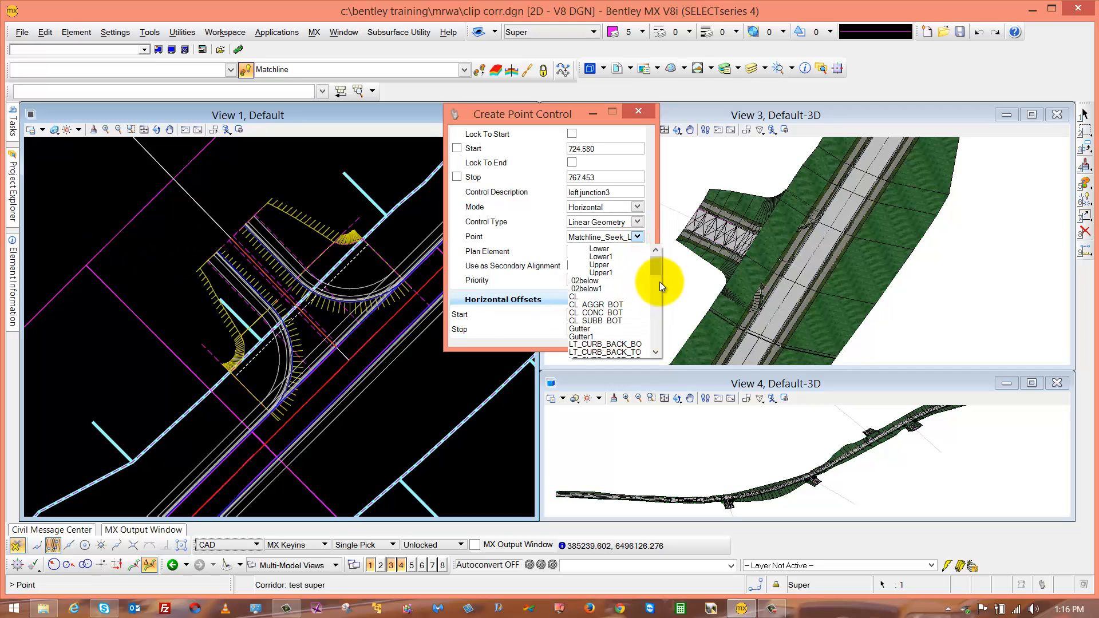
left_click_drag(656, 275, 620, 294)
left_click(620, 297)
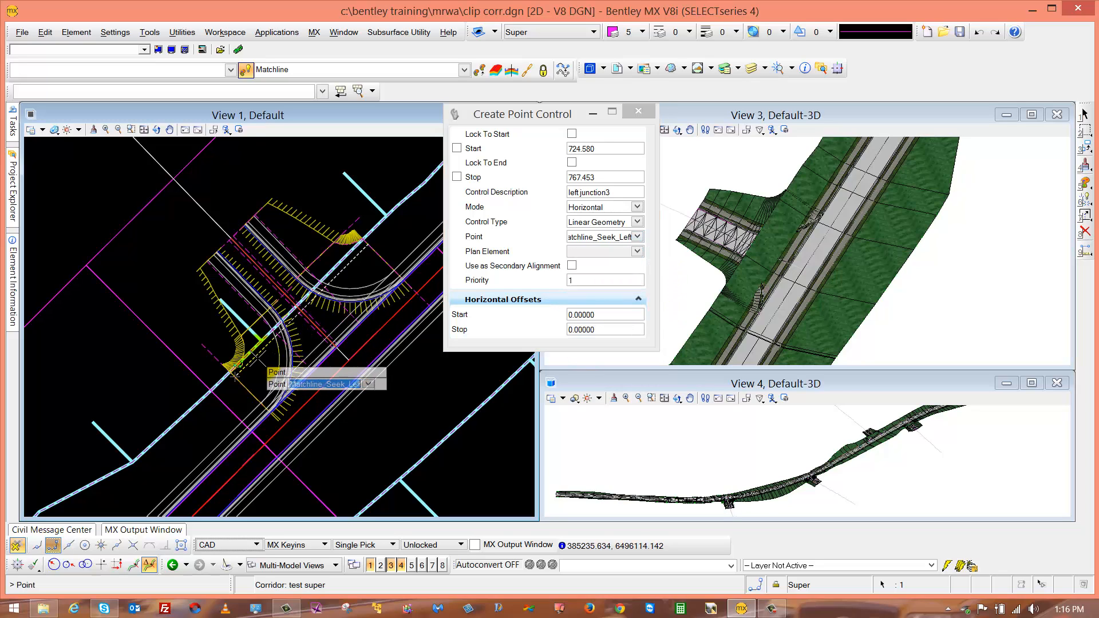
left_click(173, 310)
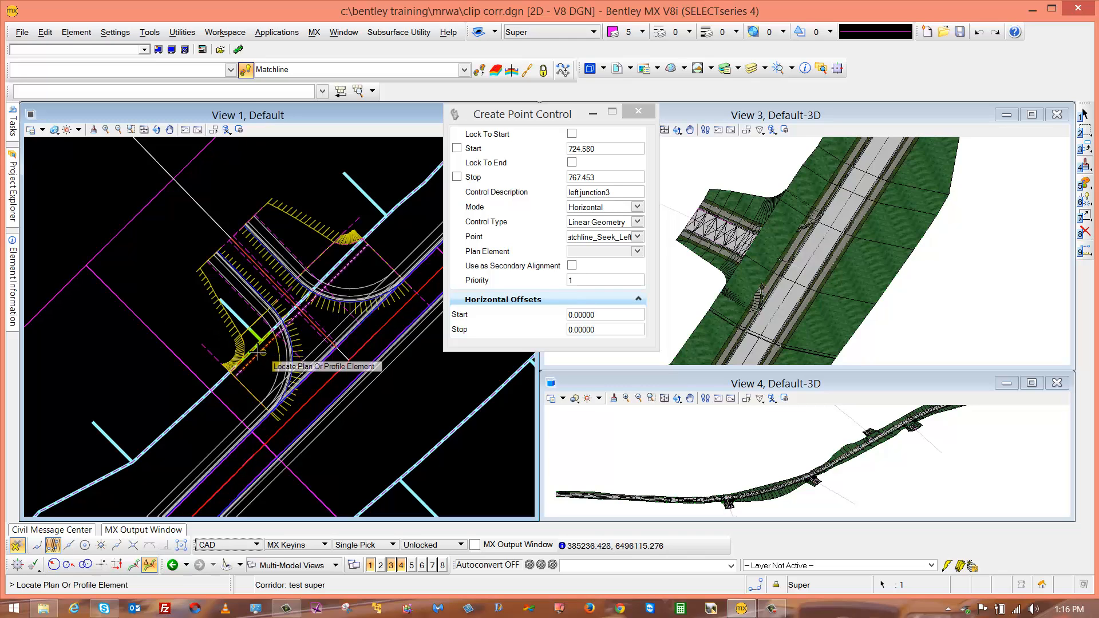
left_click(259, 352)
left_click(148, 279)
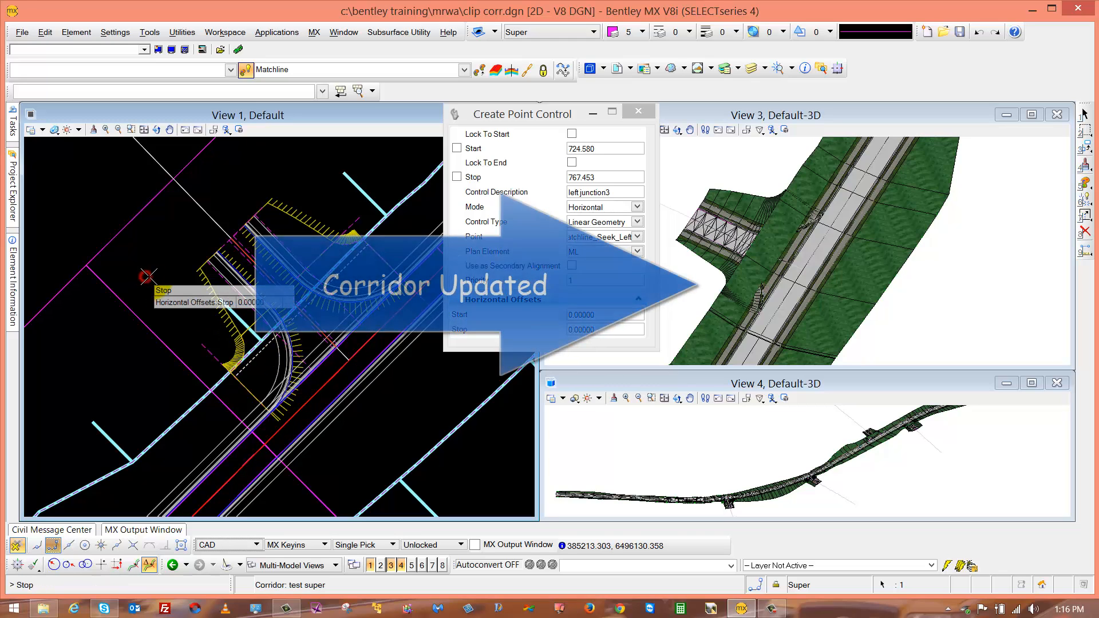
left_click(148, 283)
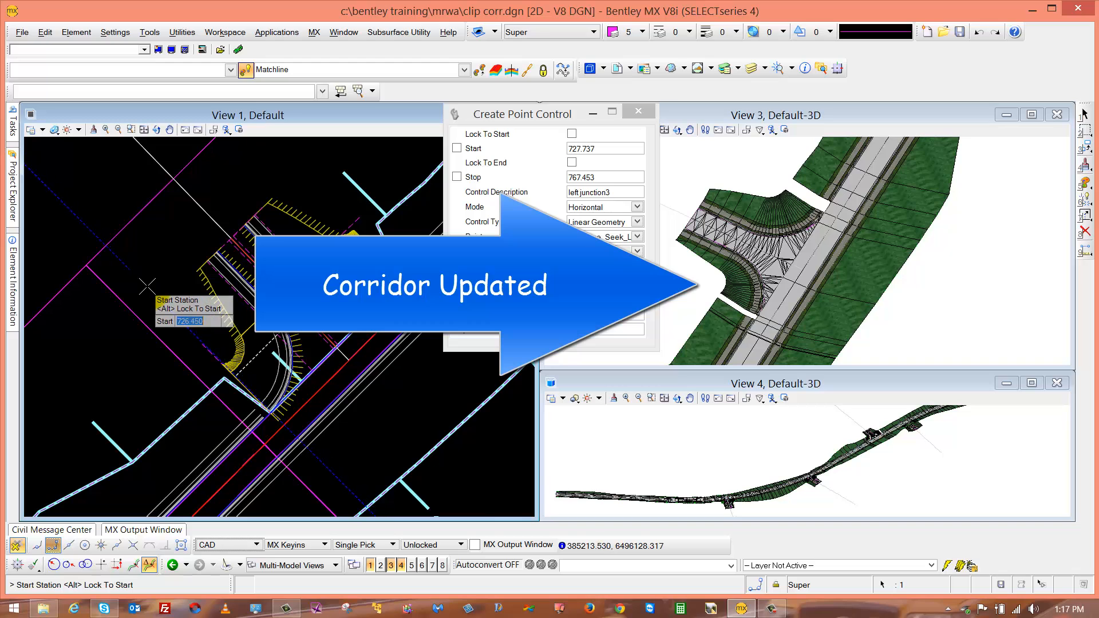
right_click(131, 283)
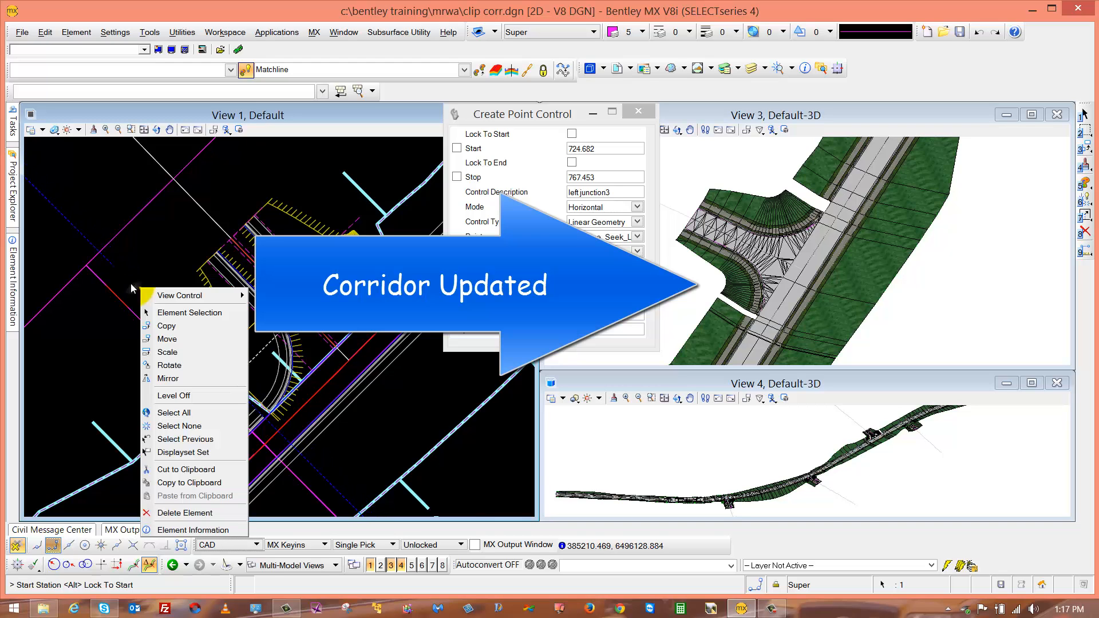
left_click(170, 313)
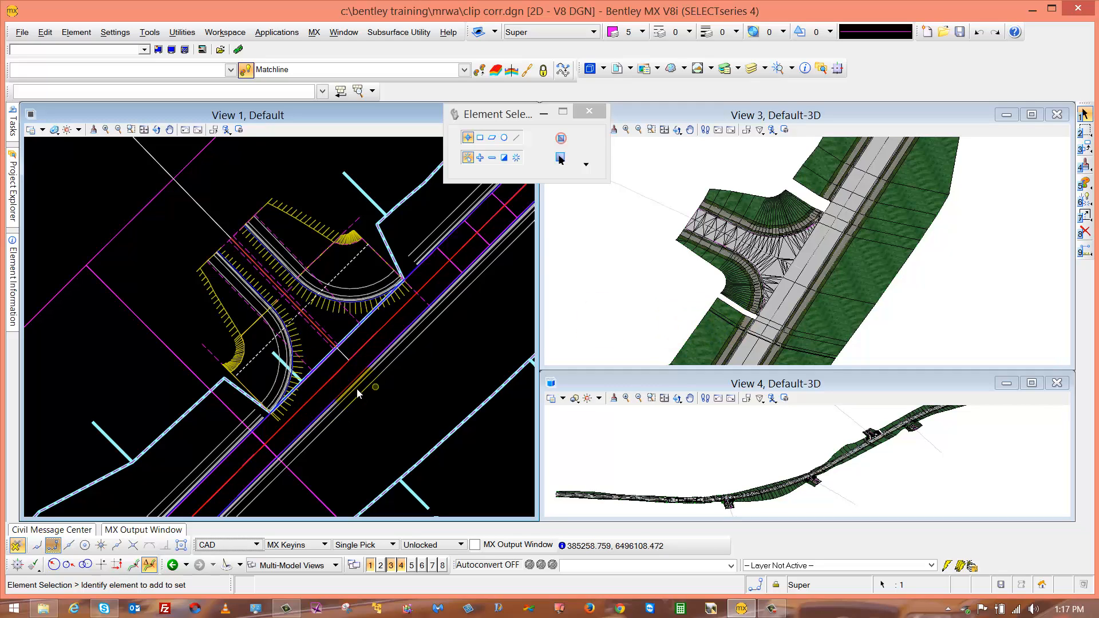
Add a key station to the test super corridor at the start corner of the left junction's clipped edge, at 726.243
left_click(289, 415)
mouse_move(103, 432)
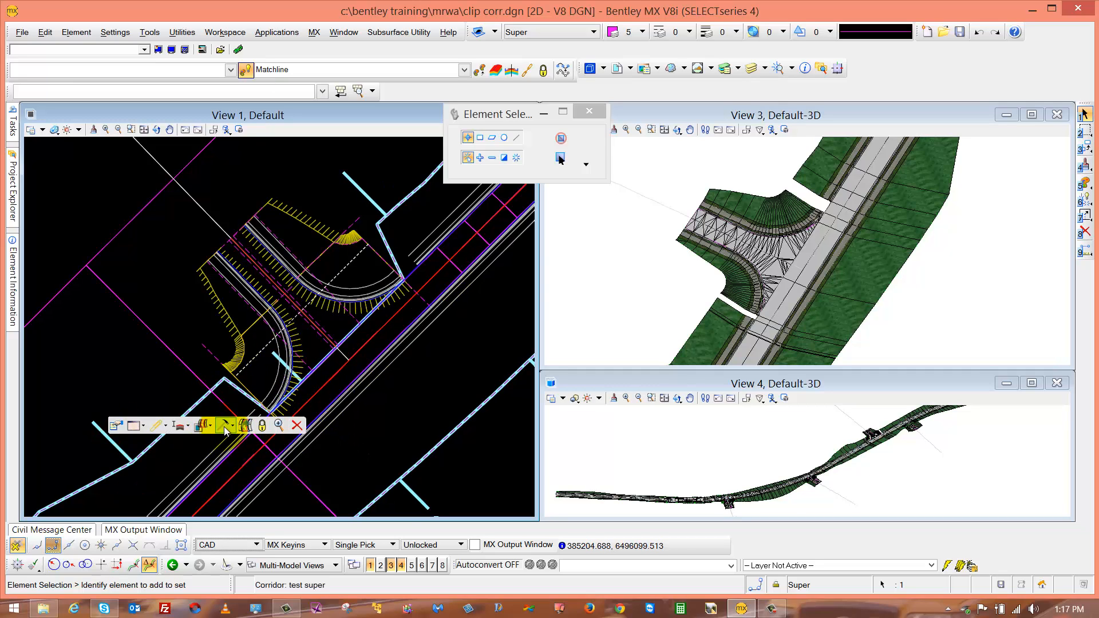
left_click(231, 426)
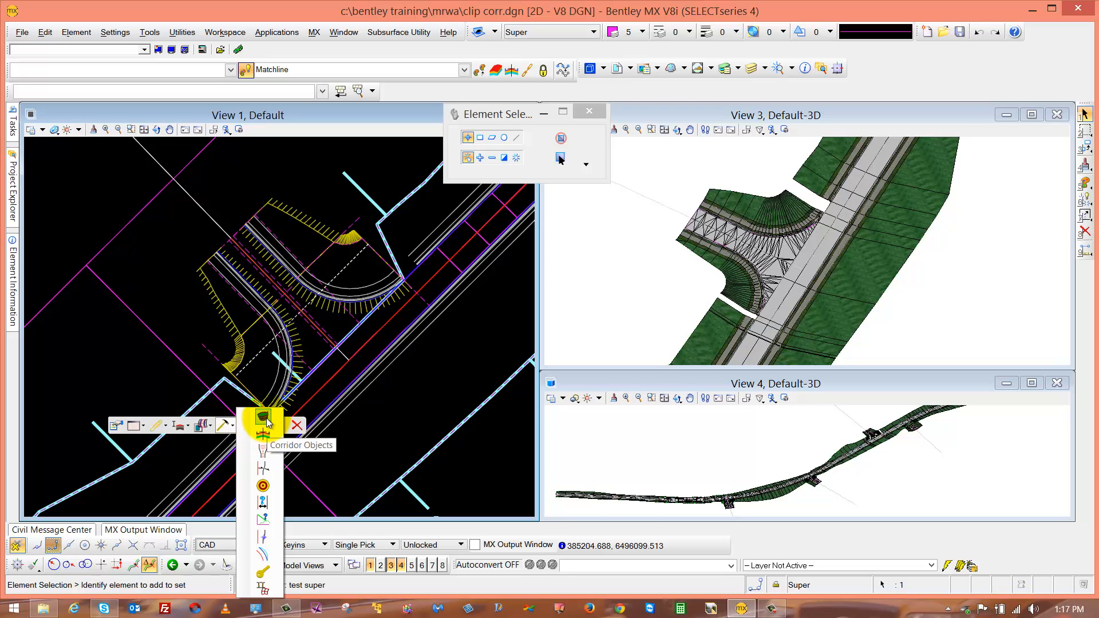
left_click(267, 421)
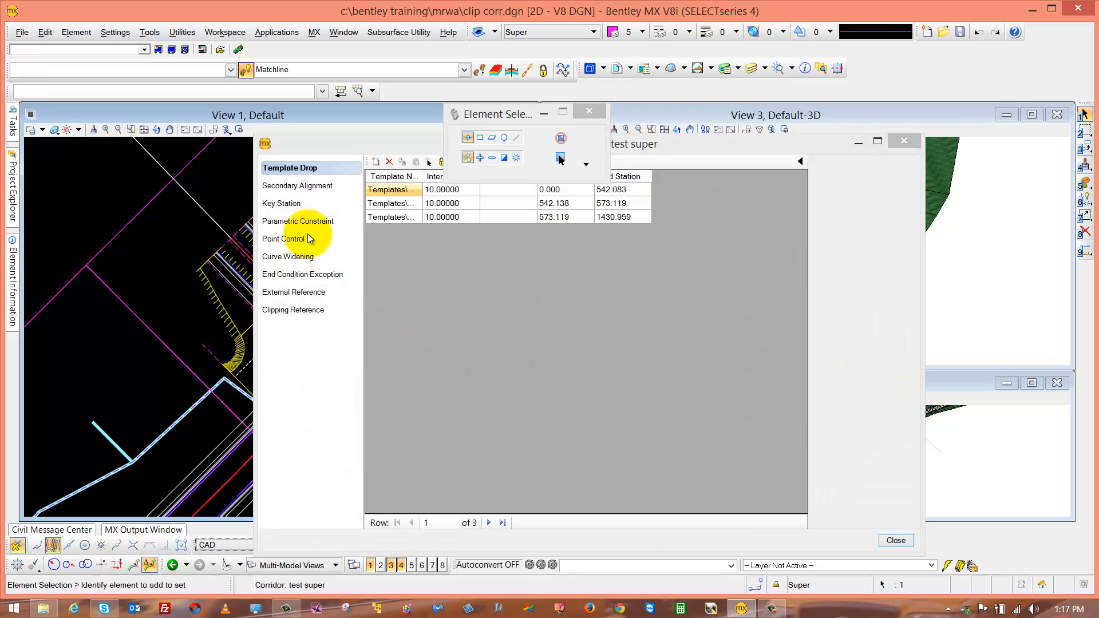
left_click(295, 204)
left_click_drag(372, 143, 518, 116)
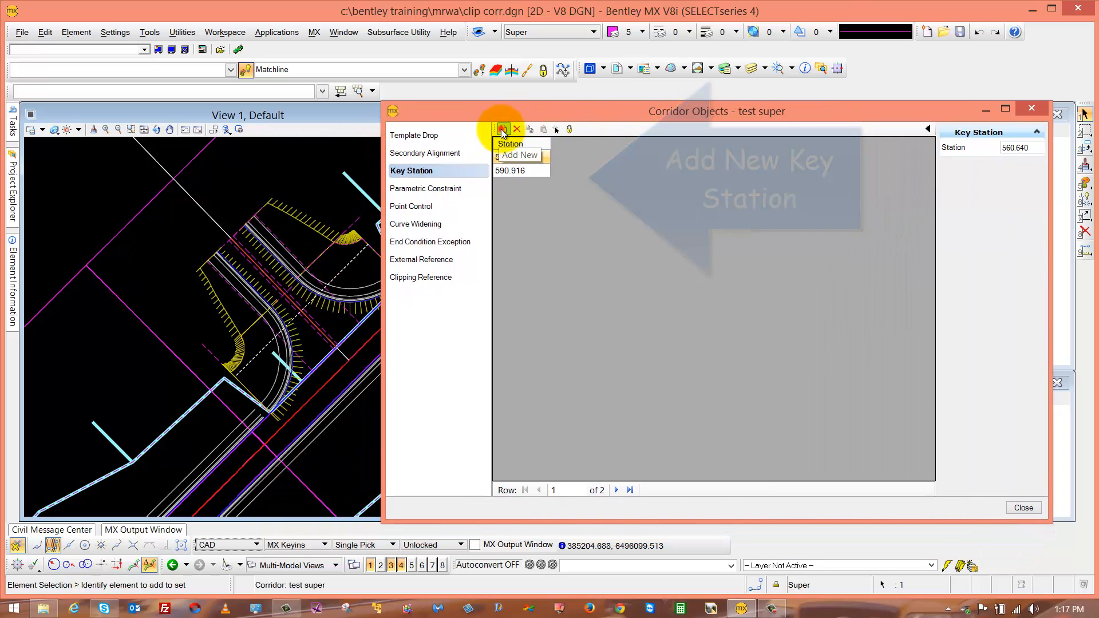
left_click(503, 129)
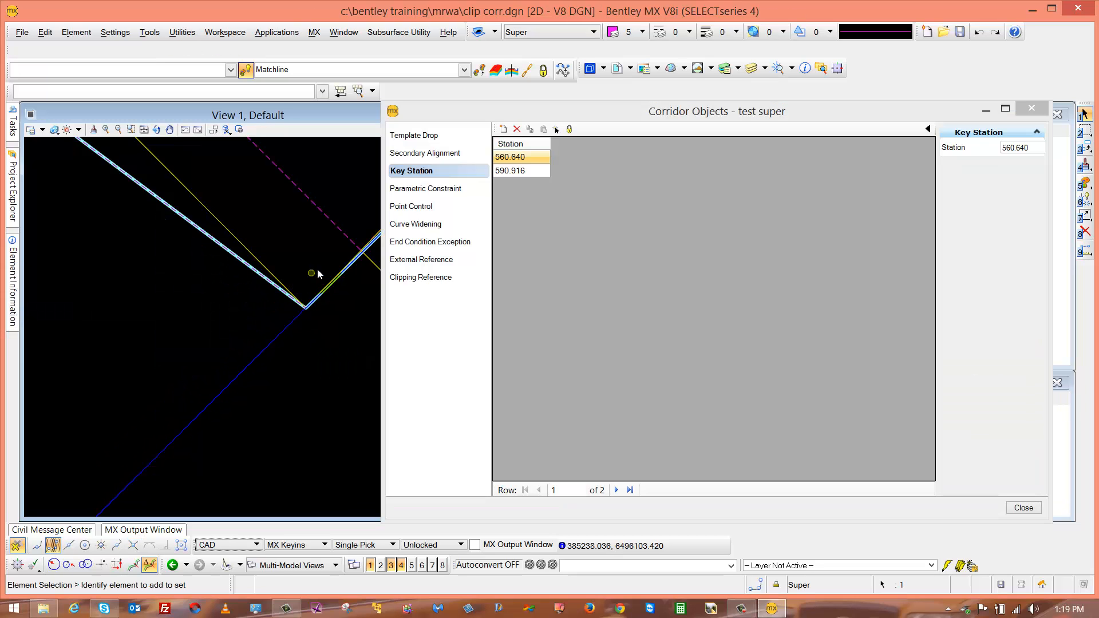
Add another key station at the far clipped corner of the left junction, snapped to the intersection at station 763.447
middle_click_drag(317, 269, 215, 348)
scroll(200, 301, "down", 6)
middle_click_drag(281, 252, 233, 383)
middle_click_drag(321, 301, 271, 379)
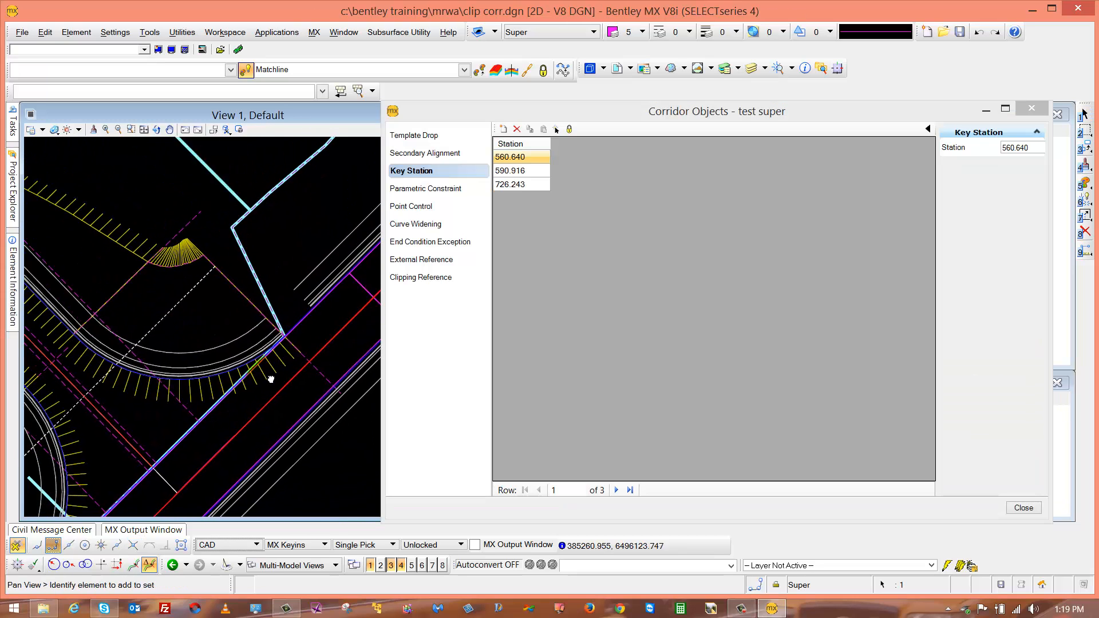
left_click(133, 545)
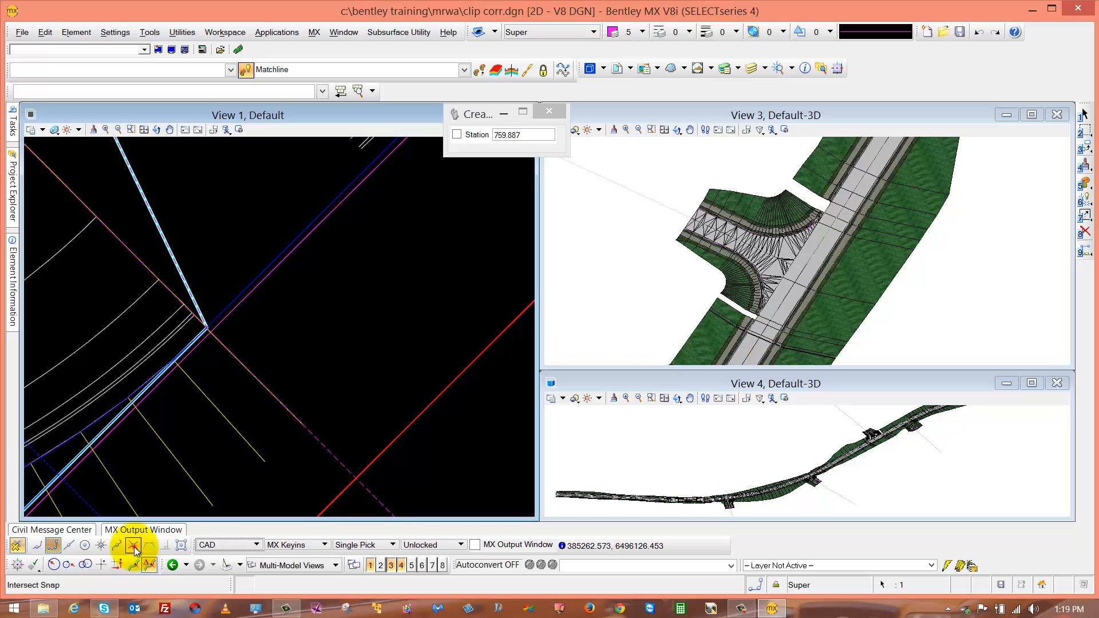
left_click(210, 316)
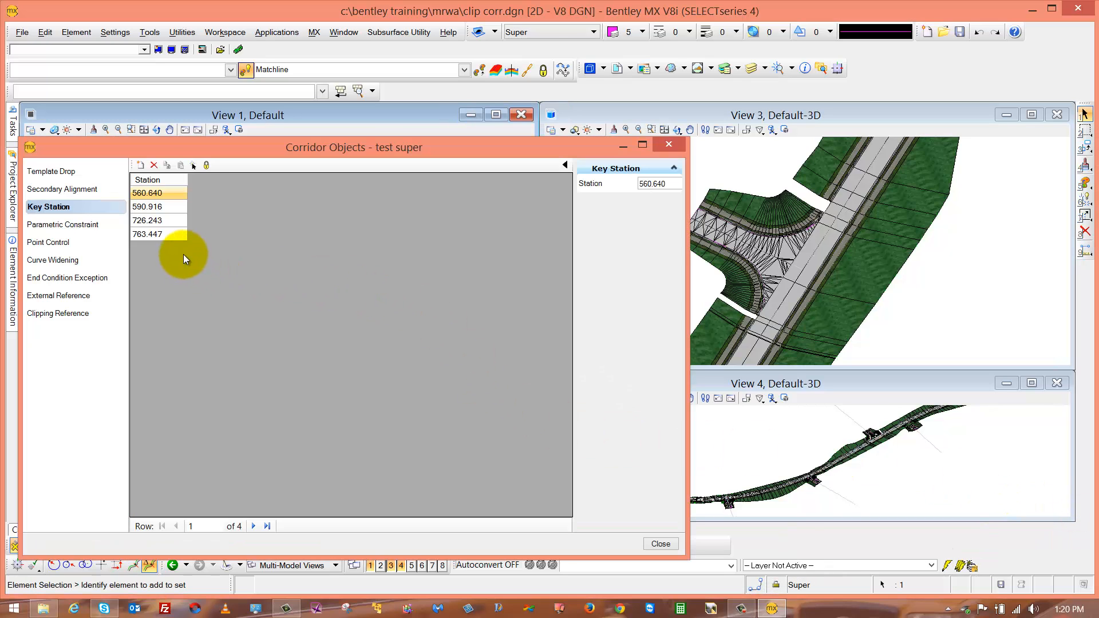
Set the left junction's start key station to 726.242 and open its end key station for editing
left_click(176, 221)
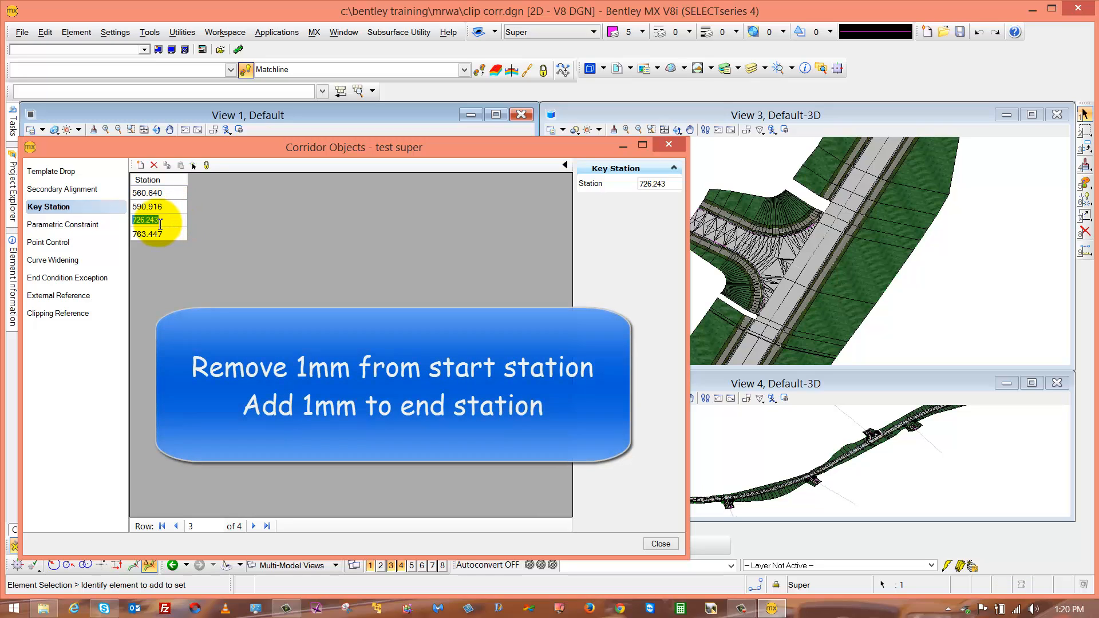
left_click_drag(159, 224, 157, 227)
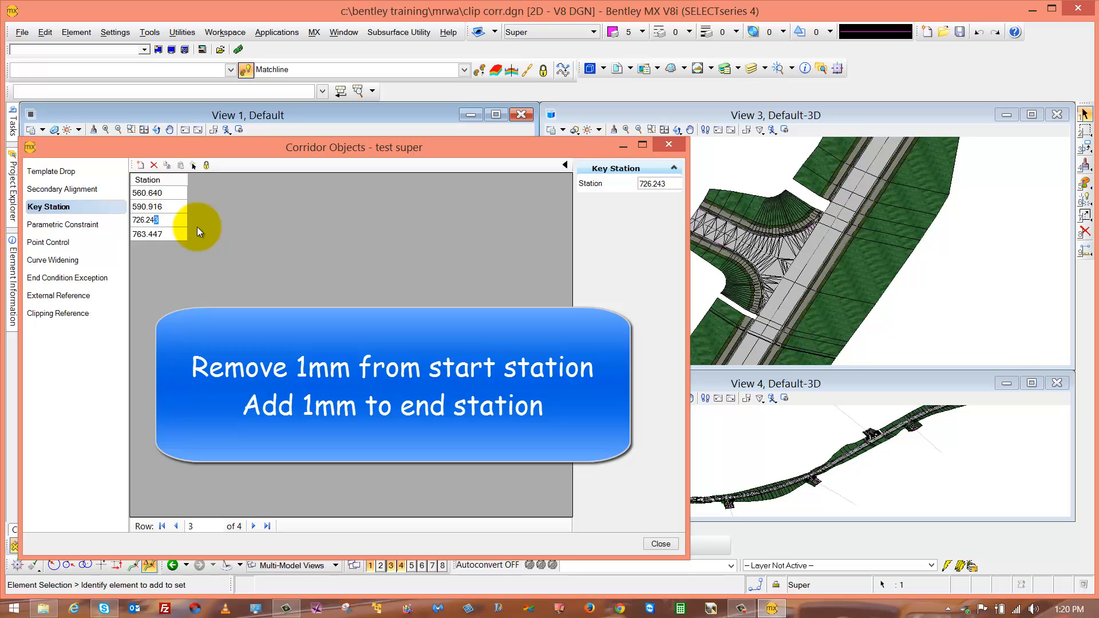
type("2")
left_click(175, 234)
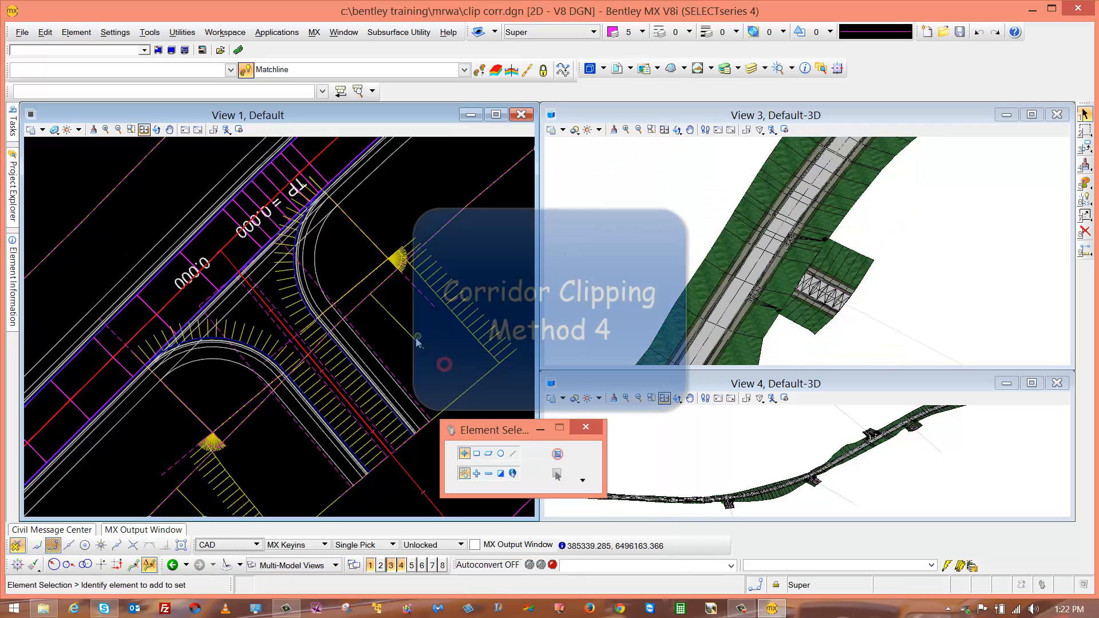
Open the corridor's 2 Lane Urban Curb and Gutter with Sidewalk template drop and check the horizontal feature constraint of the Matchline_Seek_Right point
left_click(114, 233)
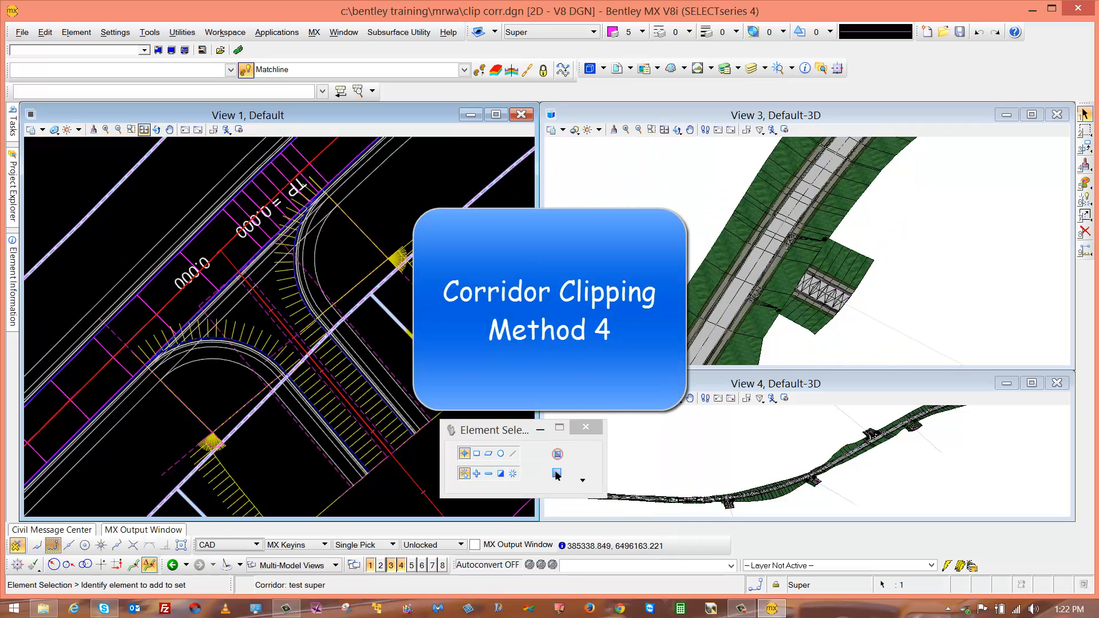
left_click(93, 215)
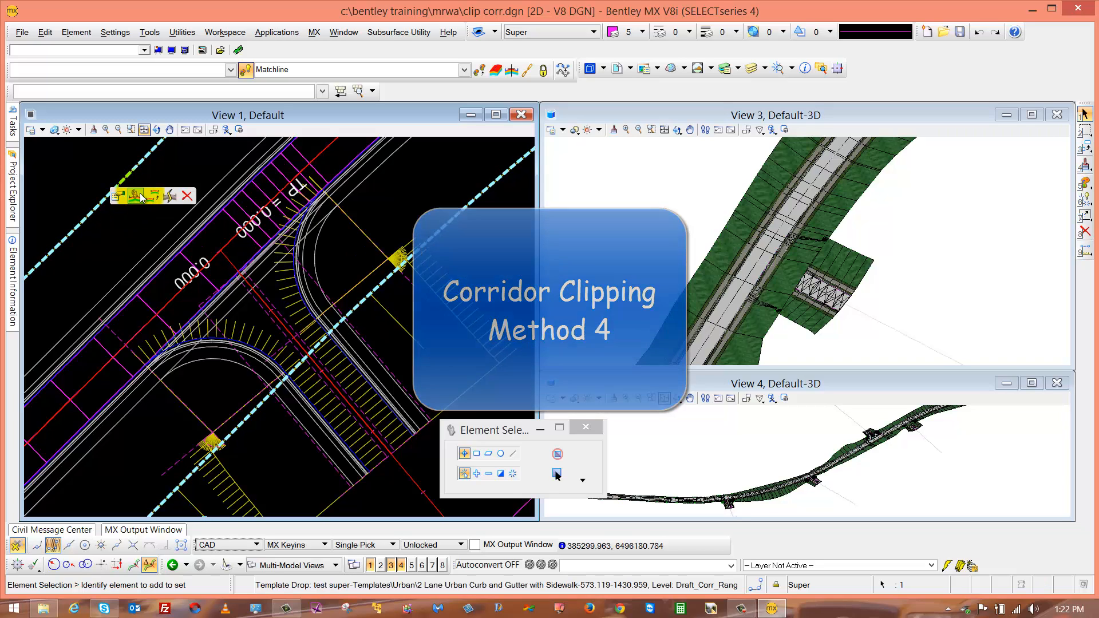
left_click(138, 197)
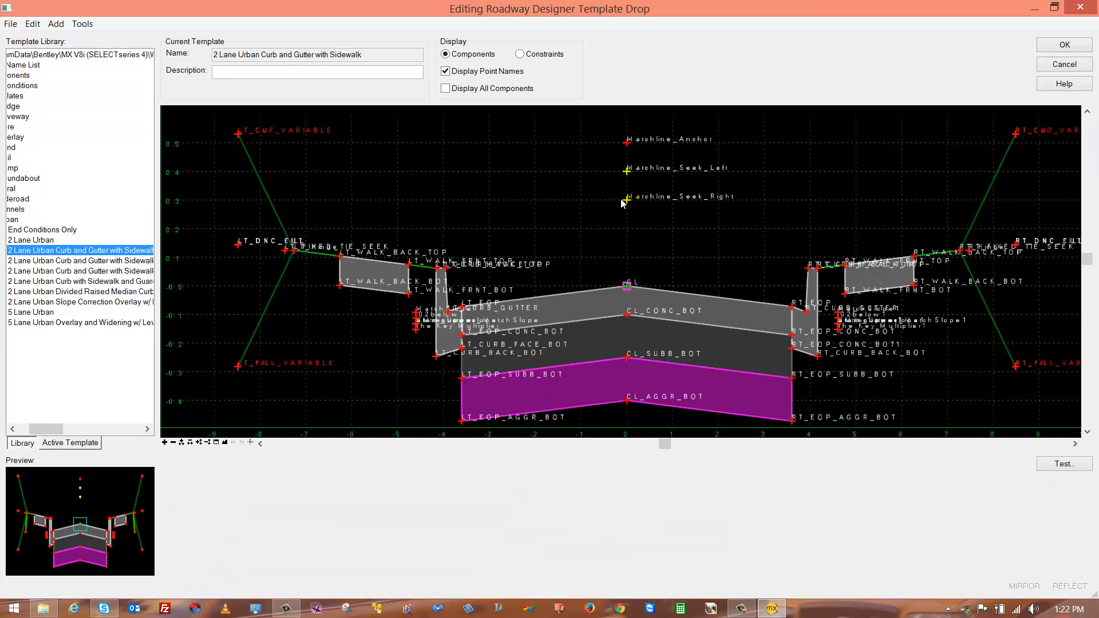
mouse_move(627, 205)
double_click(627, 202)
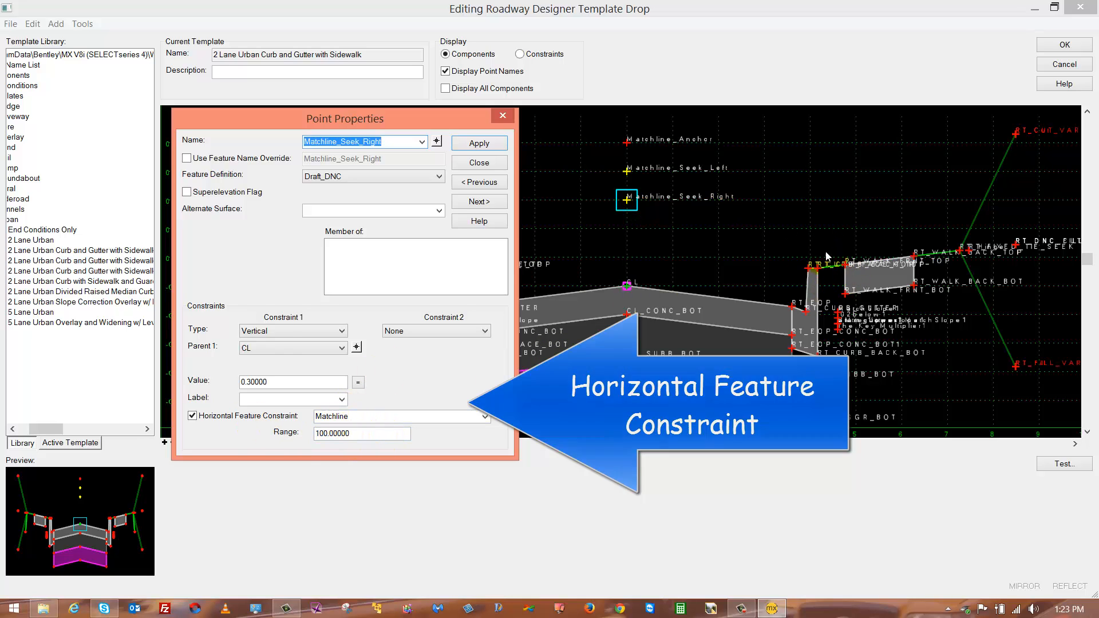
left_click(474, 163)
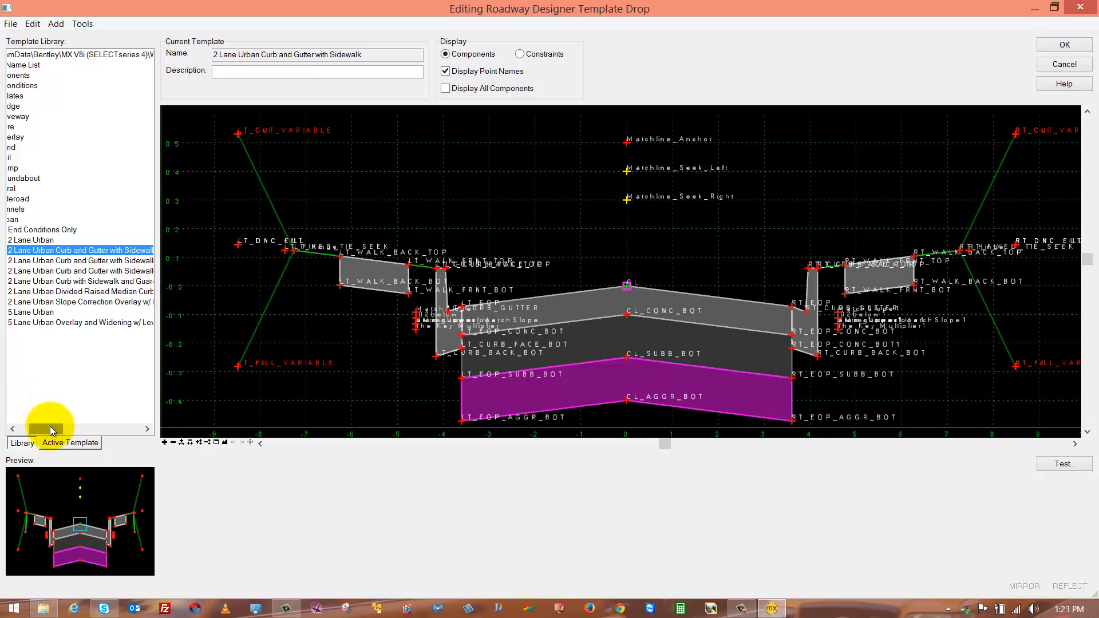
Examine the active template's Right_Matchline display rule, including its two matchline points, comparison and threshold value
left_click_drag(45, 429, 21, 394)
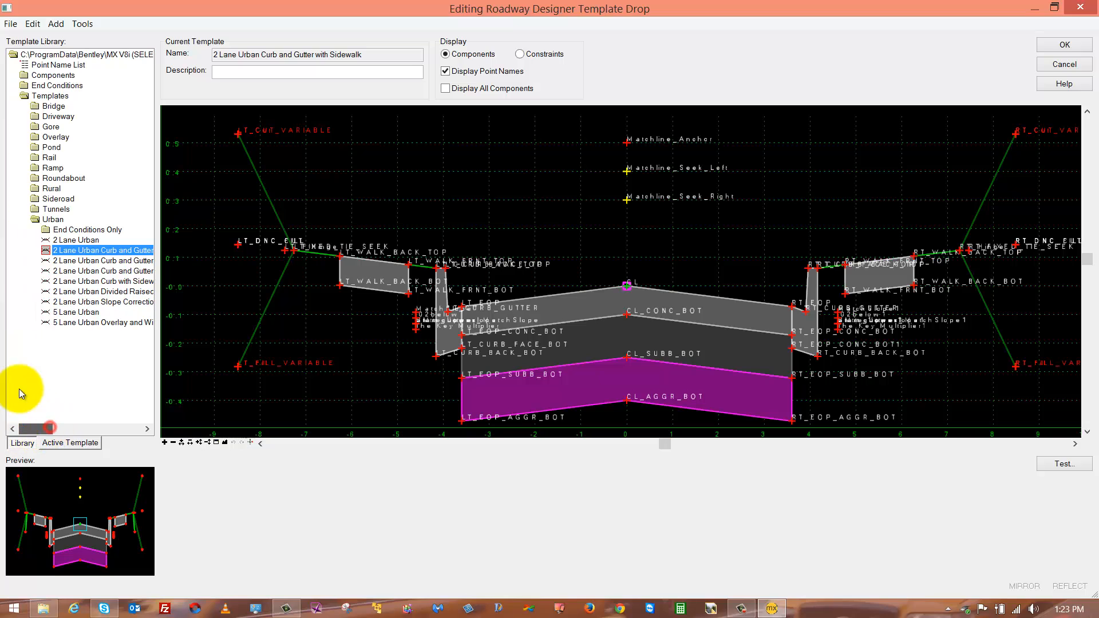
left_click(71, 442)
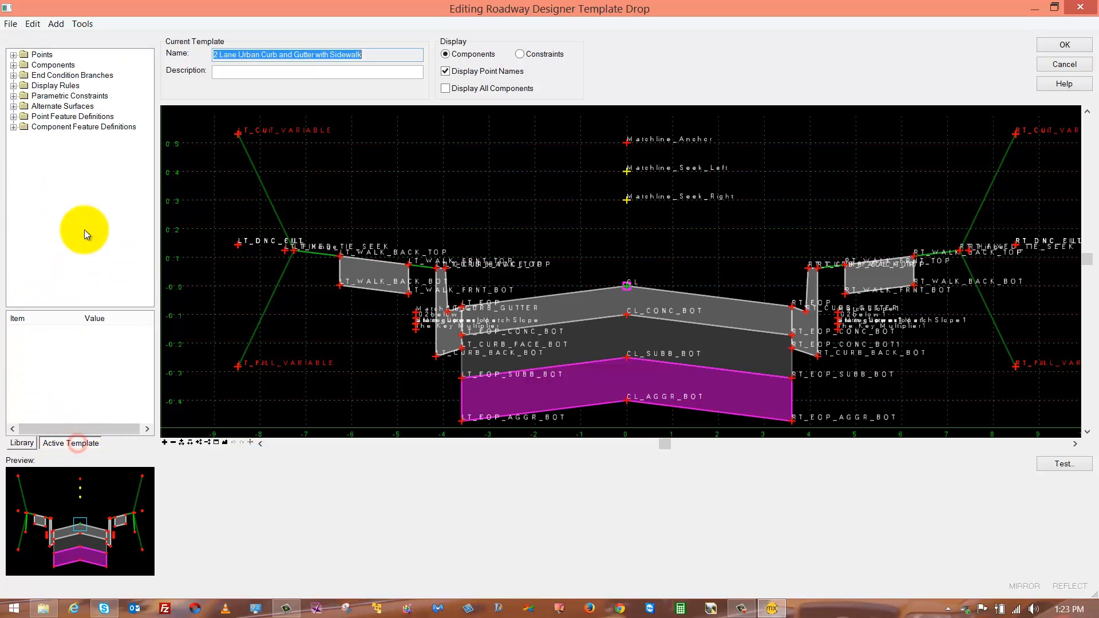
left_click(13, 86)
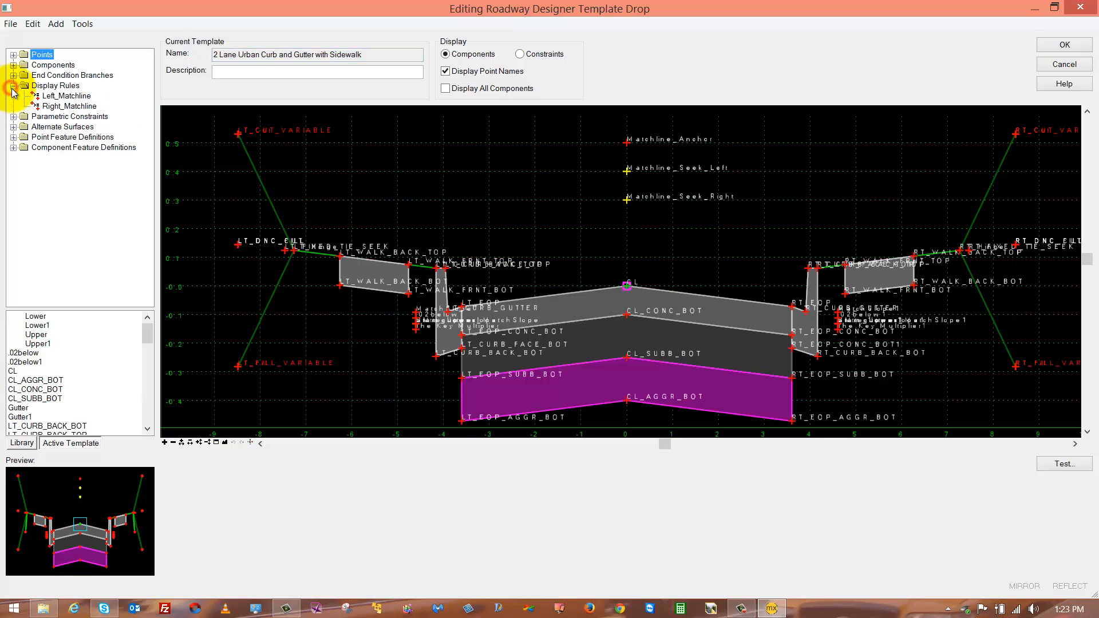
left_click(68, 106)
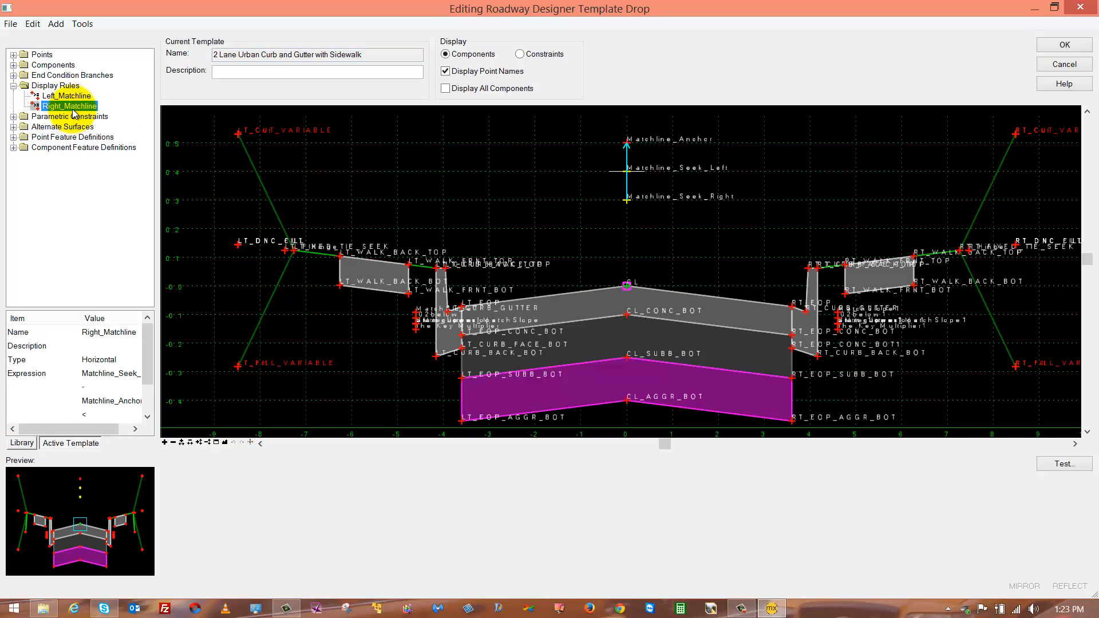
right_click(95, 107)
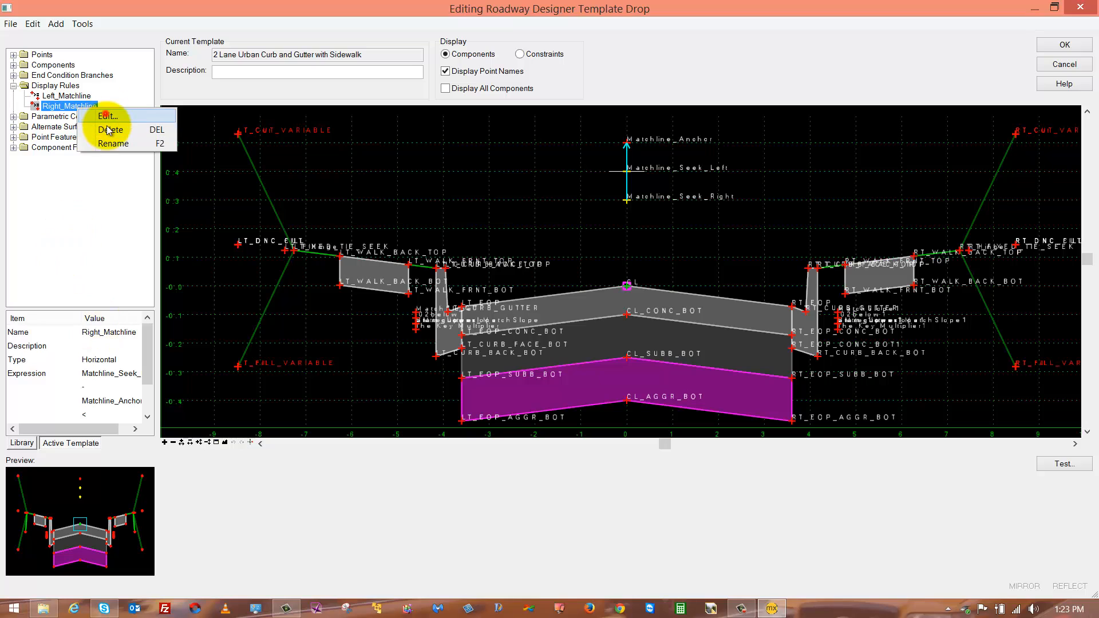
left_click(106, 115)
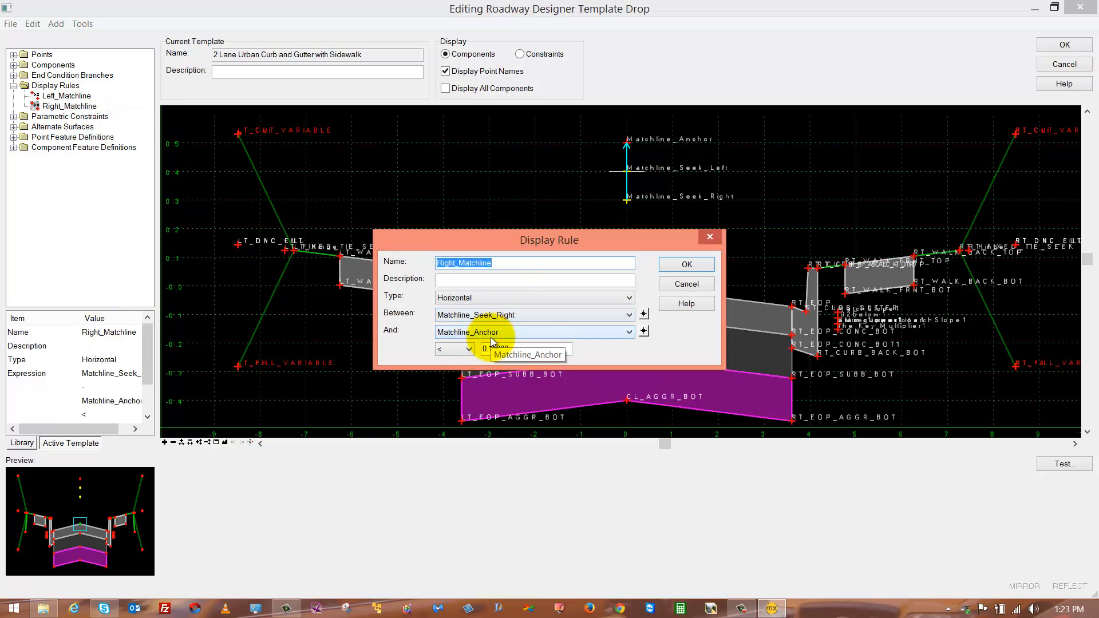
left_click(603, 229)
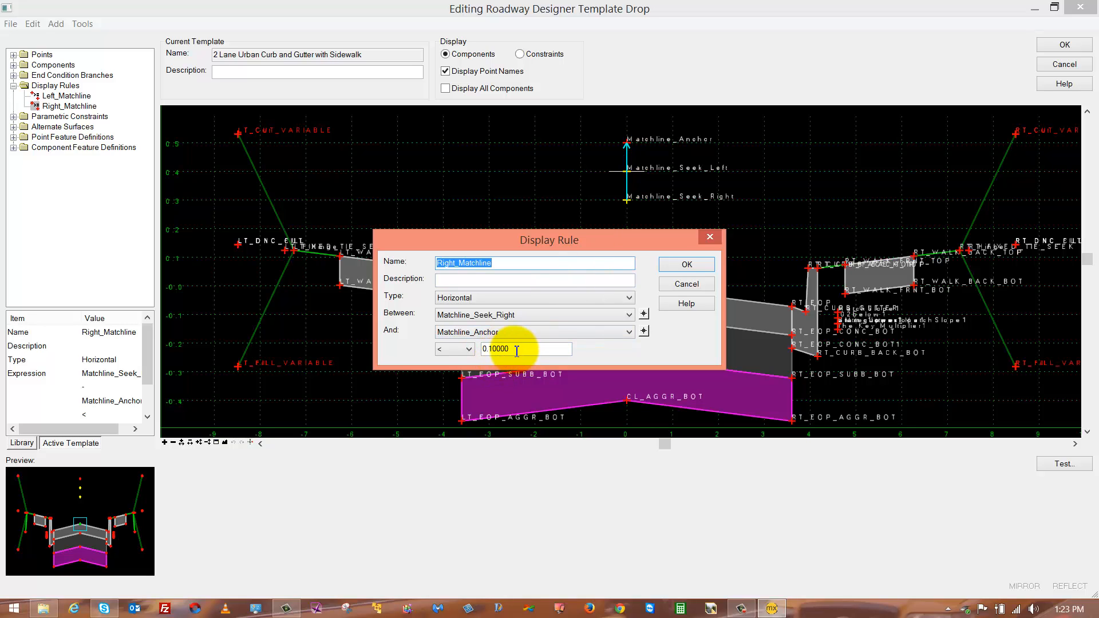
left_click(686, 266)
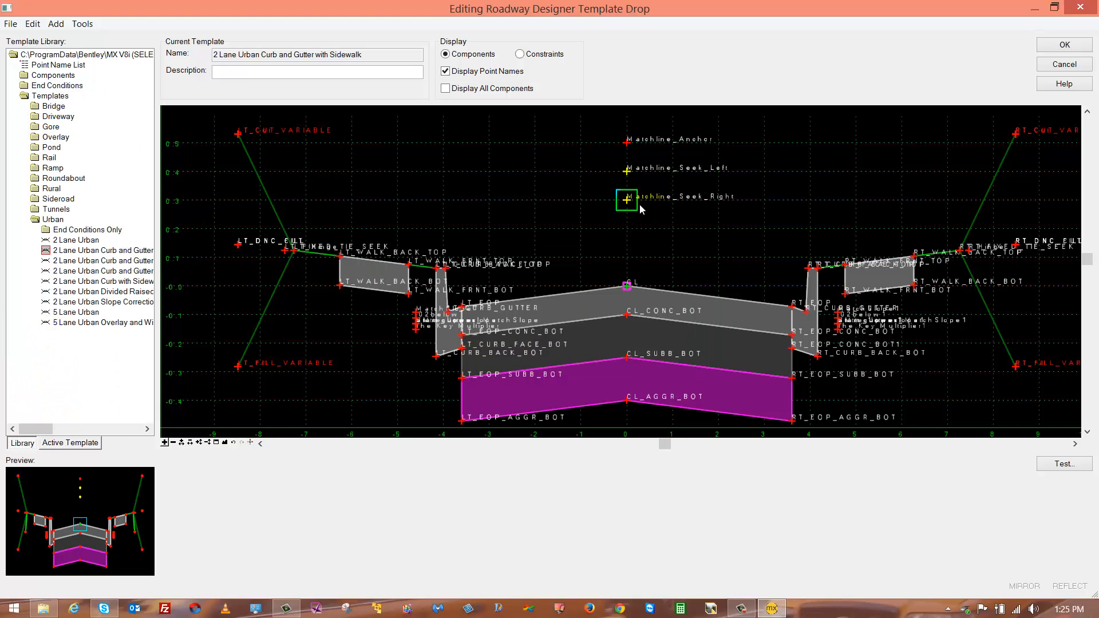
Check the point control test options of the Matchline_Seek_Right point and leave the template drop without saving
right_click(628, 202)
mouse_move(744, 371)
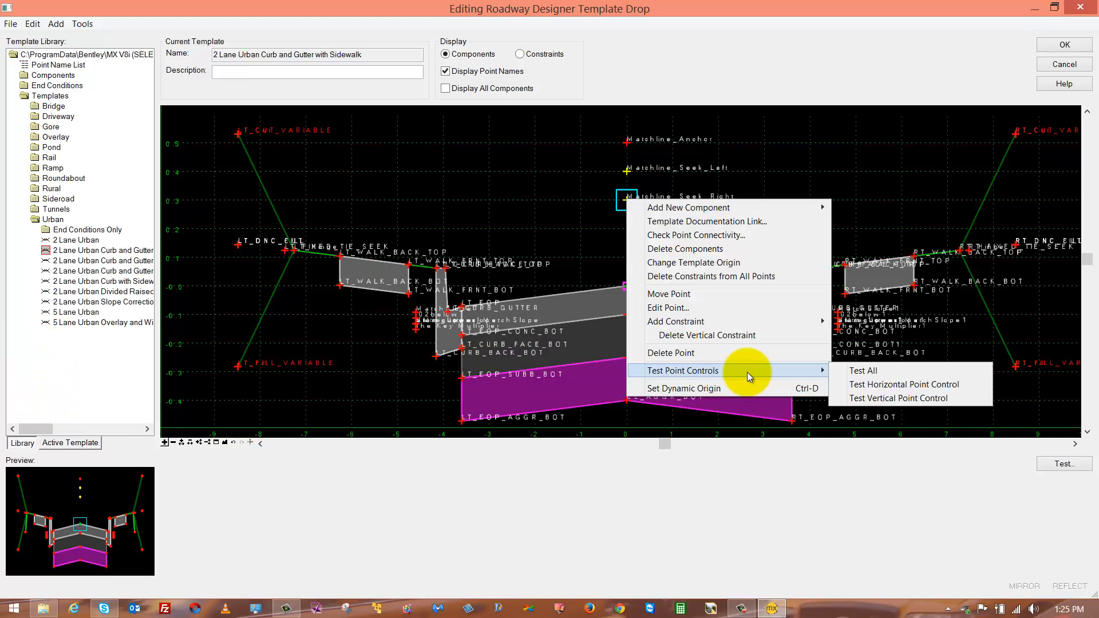
left_click(862, 384)
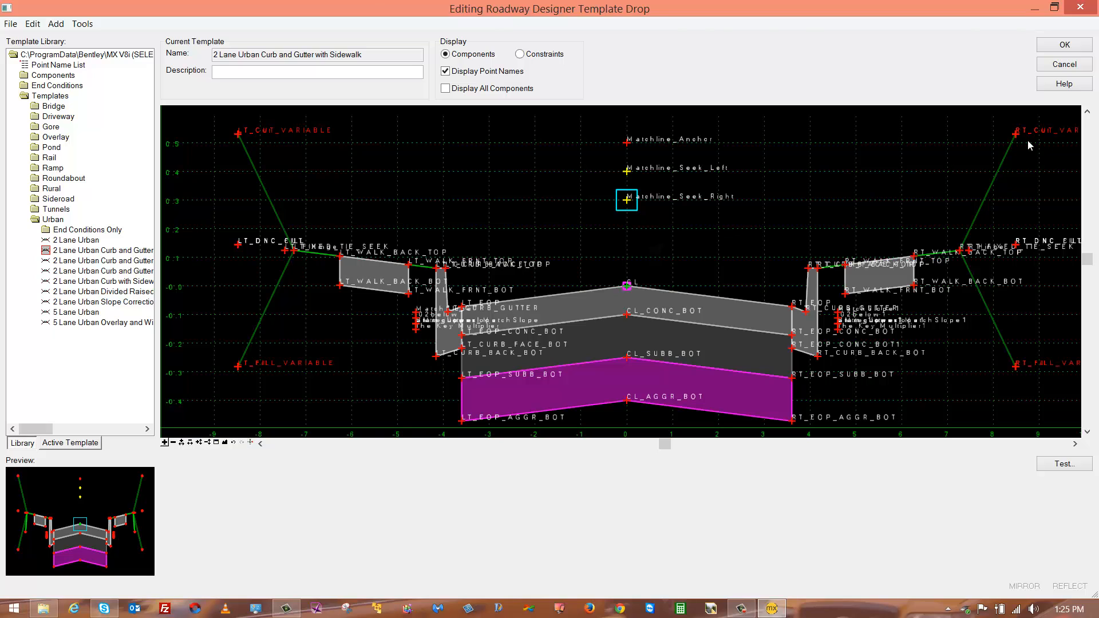
left_click(1064, 64)
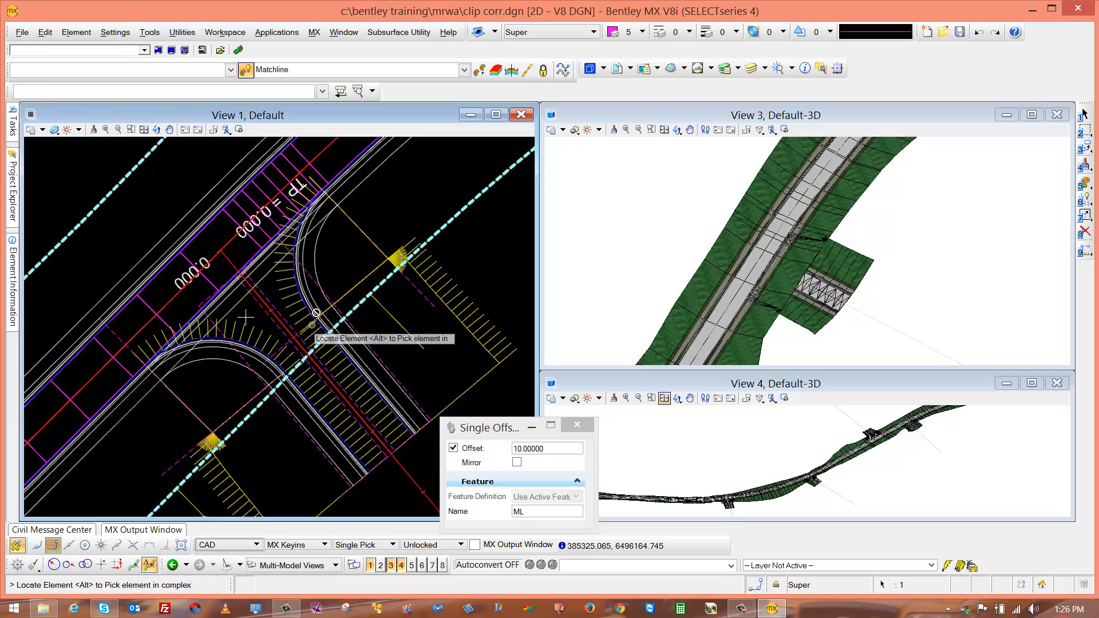
Offset the junction's seam line by 10 toward the side road, across the full side-road opening, as a Matchline feature
right_click(217, 294)
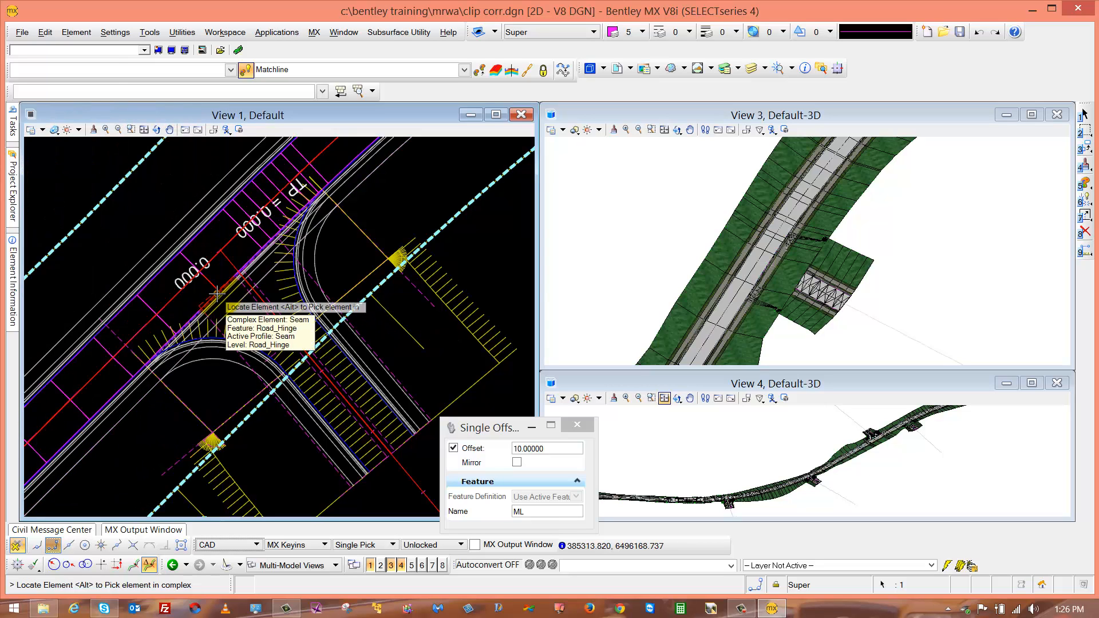
left_click(217, 294)
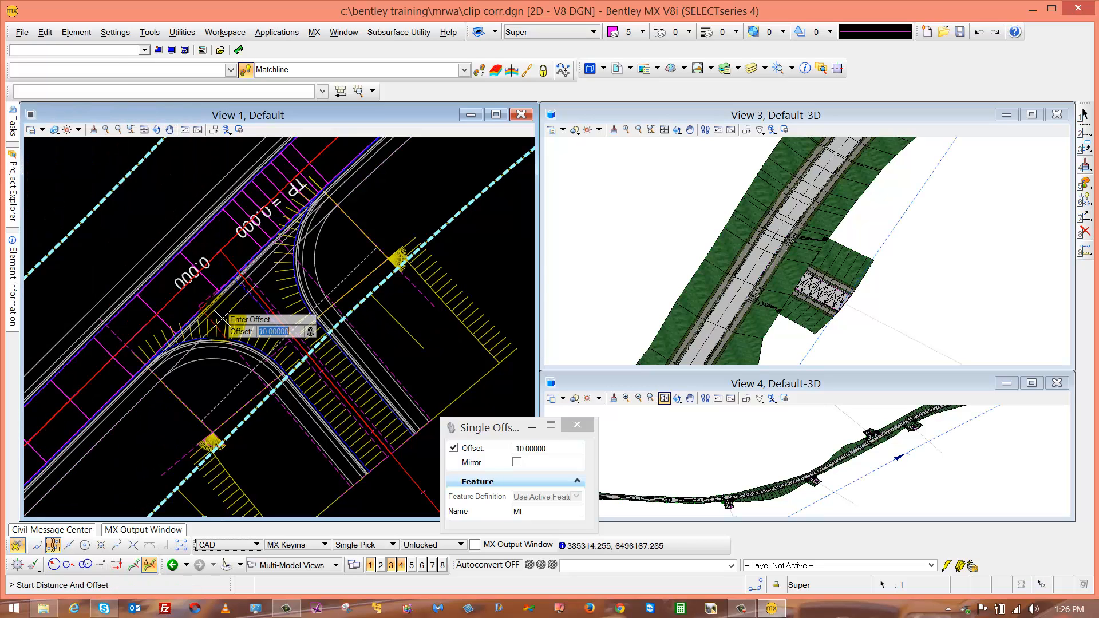
left_click(206, 373)
left_click(221, 346)
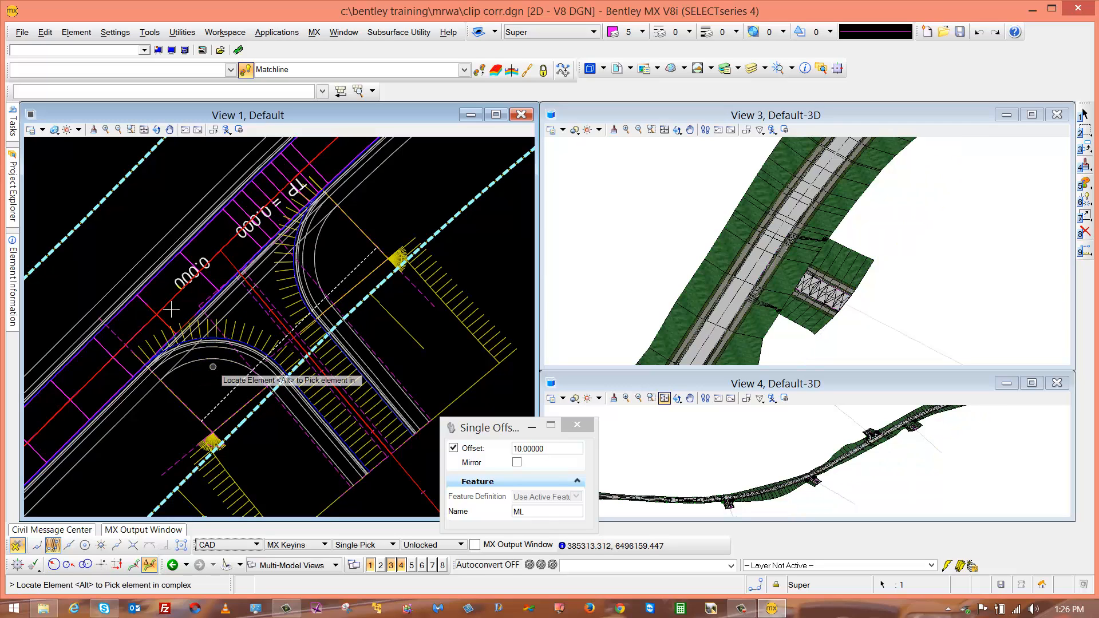
Select the new offset matchline across the side road and remove its rule linking it to the corridor
left_click(28, 153)
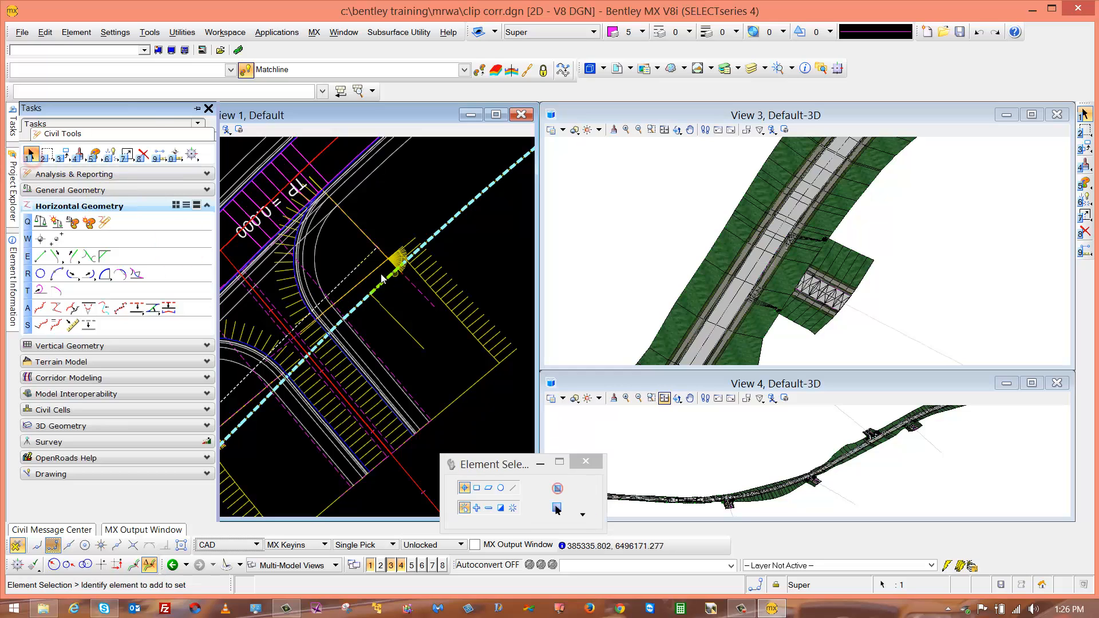
left_click(358, 265)
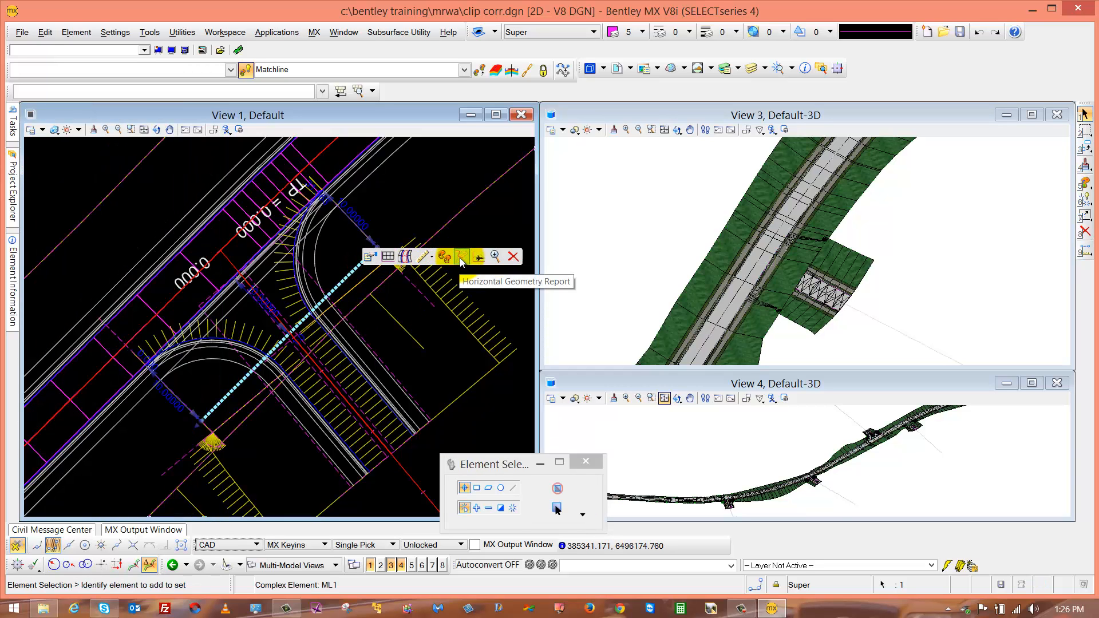
left_click(429, 259)
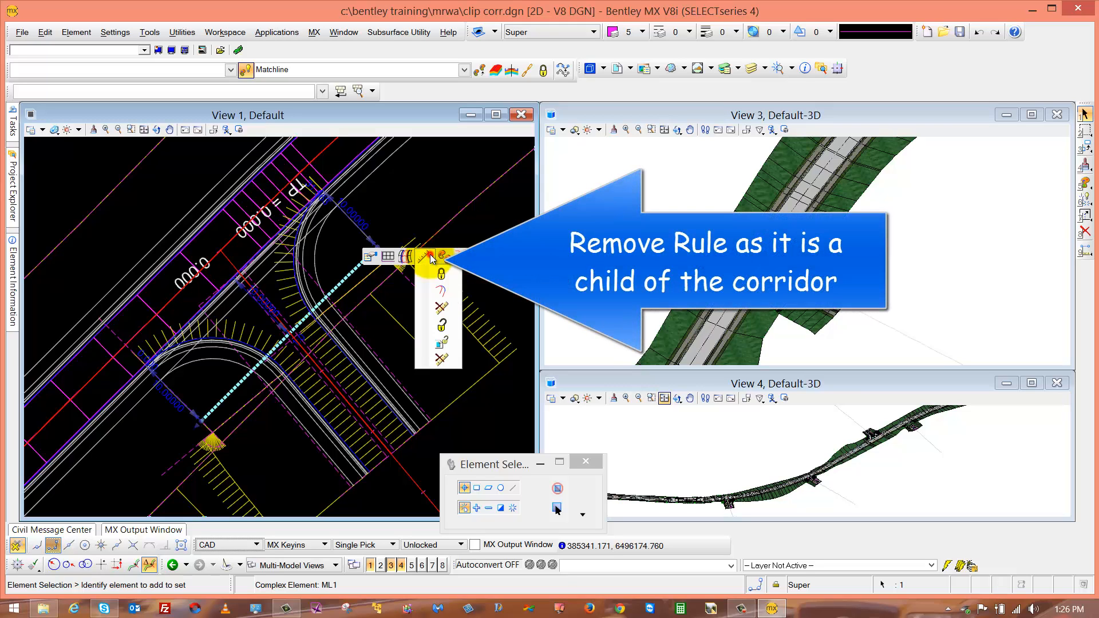
left_click(440, 309)
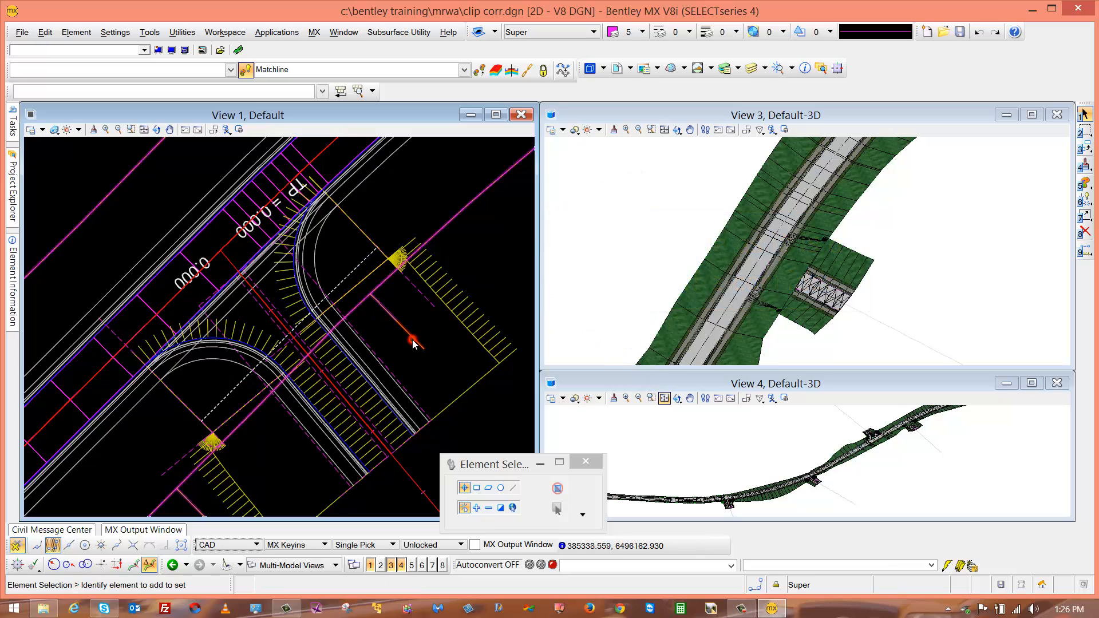
Add the offset matchline across the side road as a corridor reference of the test super corridor
left_click(414, 343)
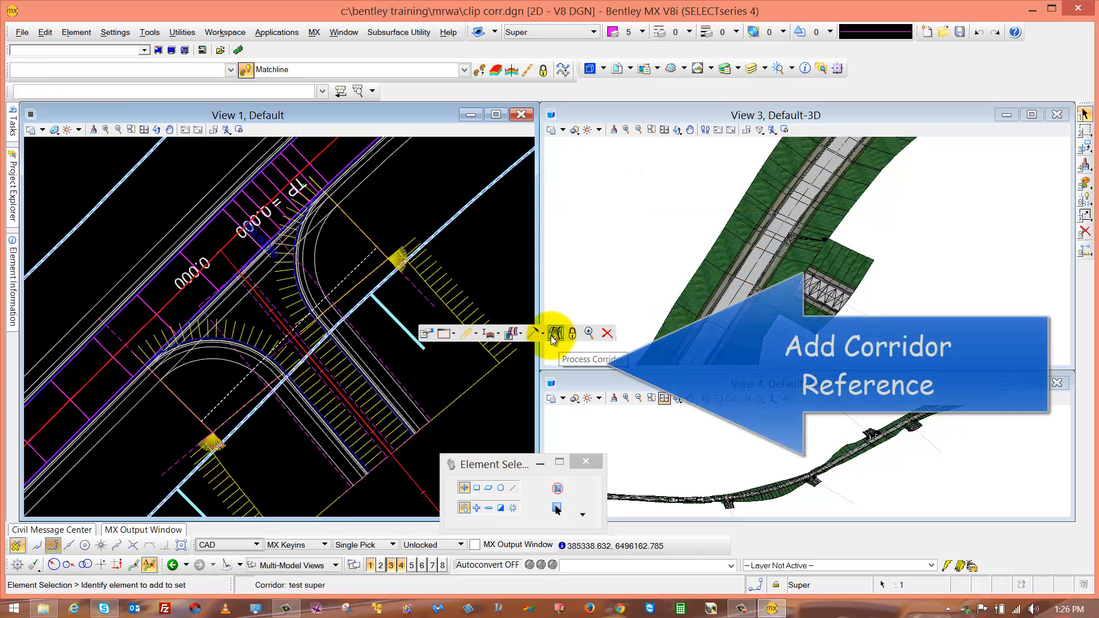
left_click(519, 336)
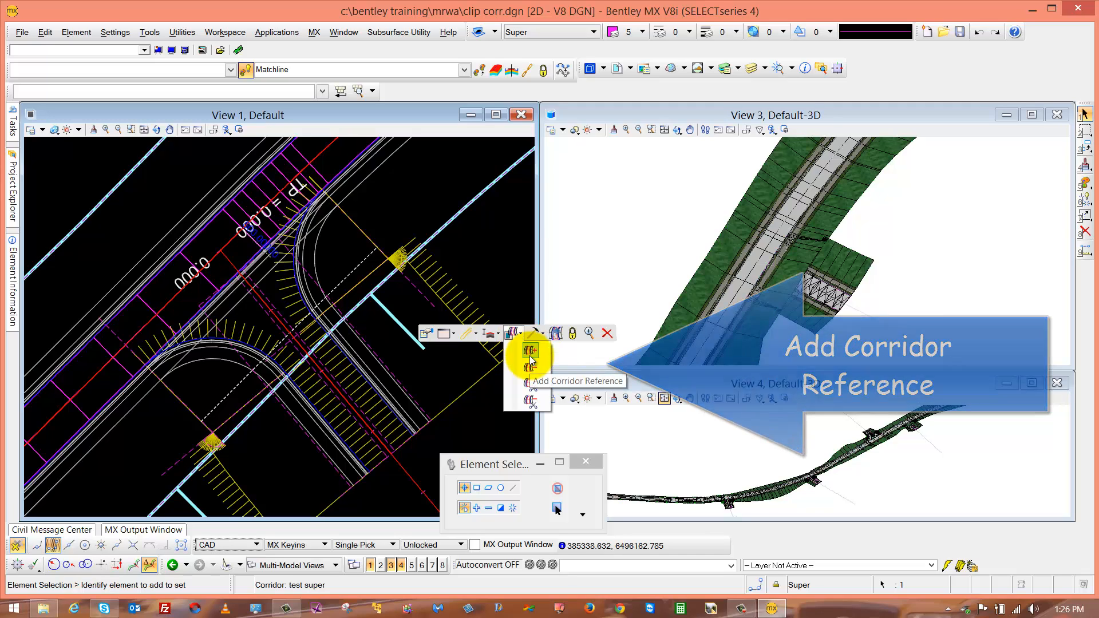
left_click(529, 352)
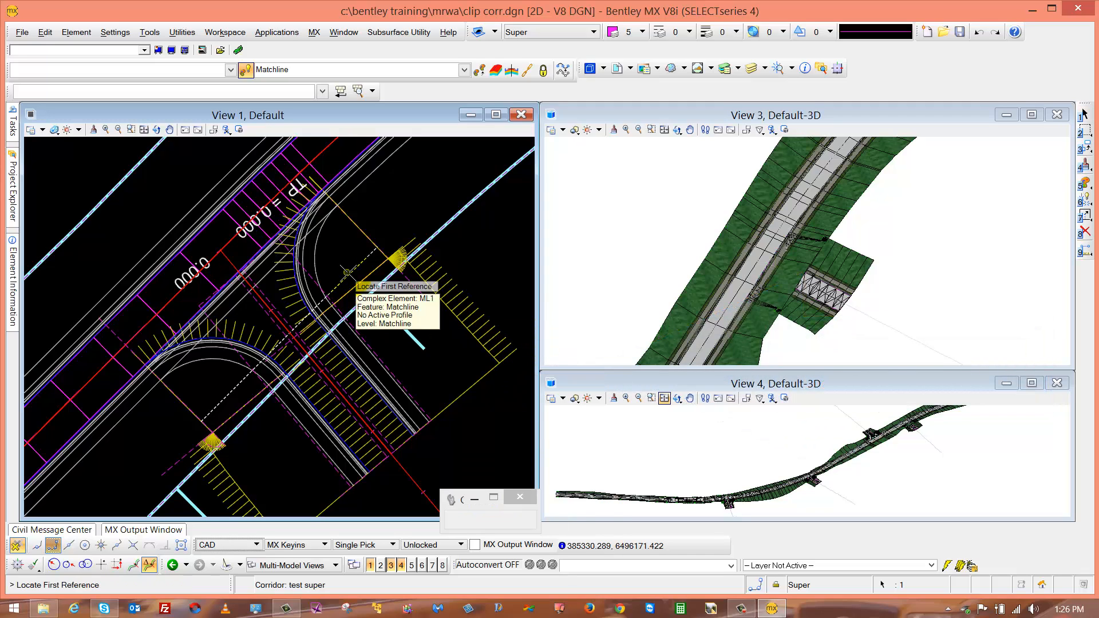
left_click(347, 273)
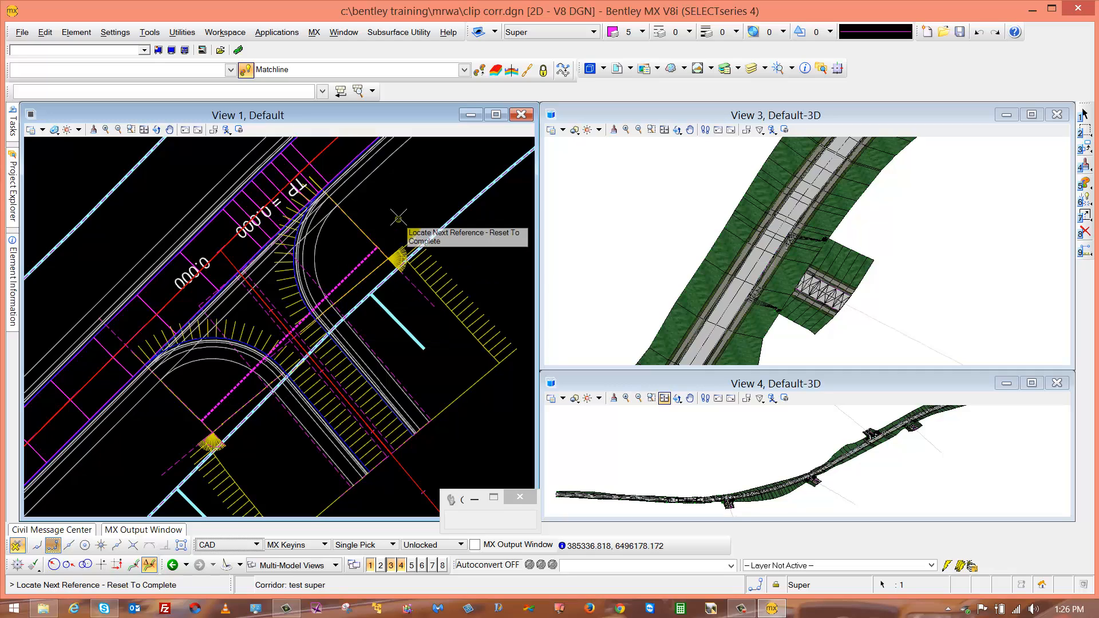
right_click(407, 199)
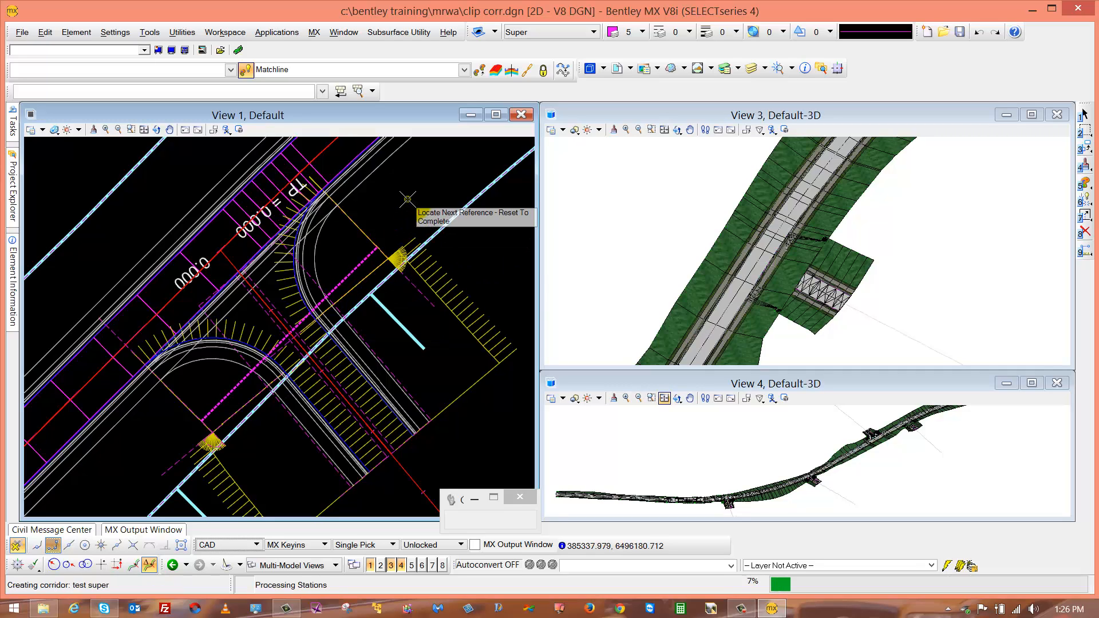